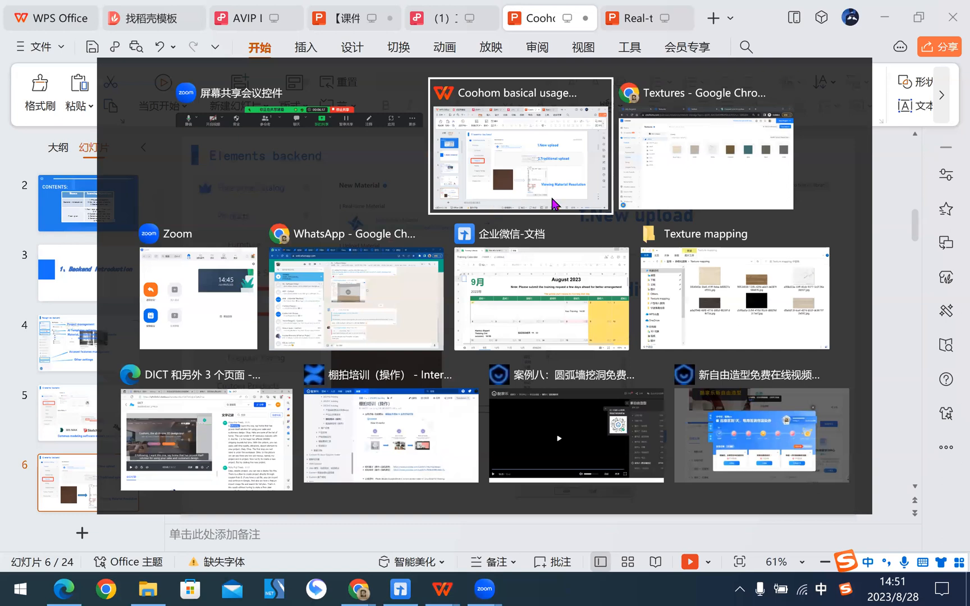
- Switch to Coohom's texture library in Chrome and start a new material from ada2f948-66f0-4716-b95d-8026f1dfe75a.jpg in the Texture mapping folder
left_click(685, 158)
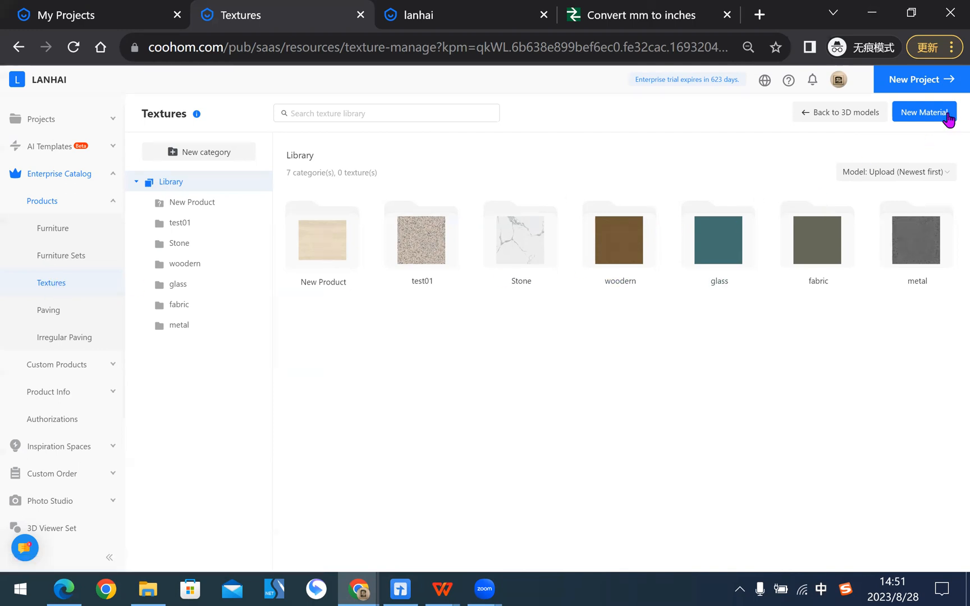
left_click(933, 122)
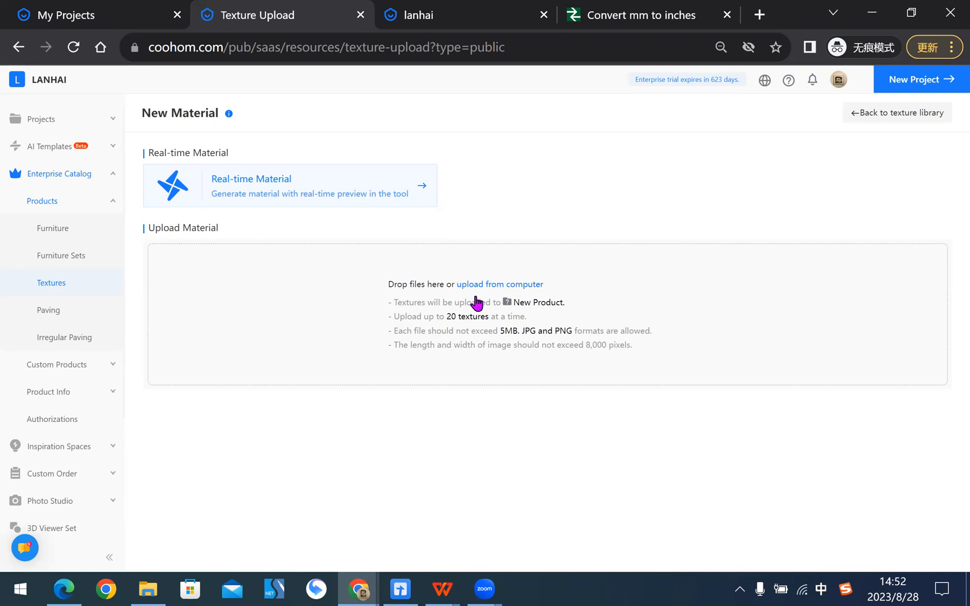
left_click(150, 589)
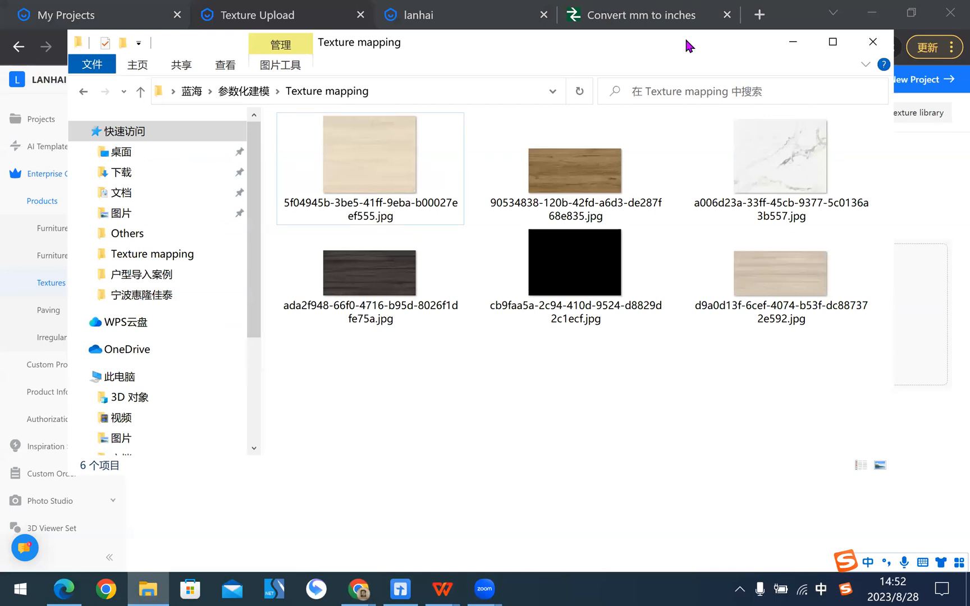
left_click_drag(685, 37, 363, 46)
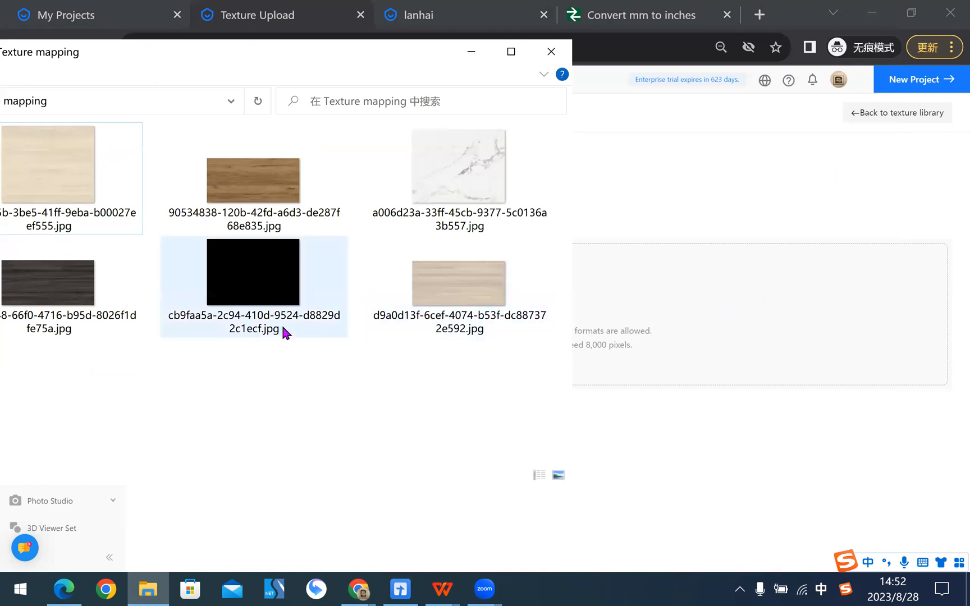
left_click_drag(61, 289, 732, 334)
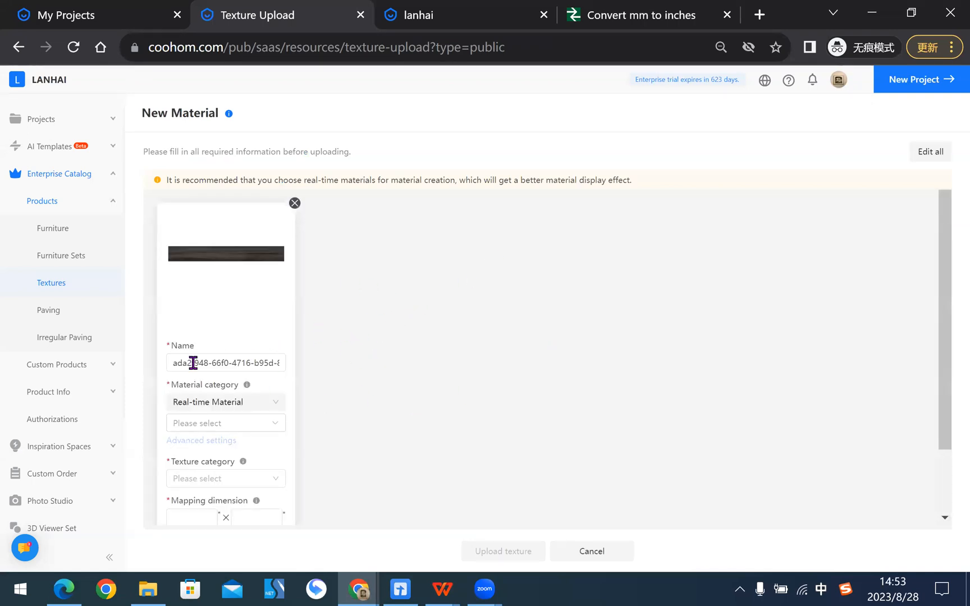
- Replace the new material's default name with "dark wood"
triple_click(241, 363)
key("BackSpace")
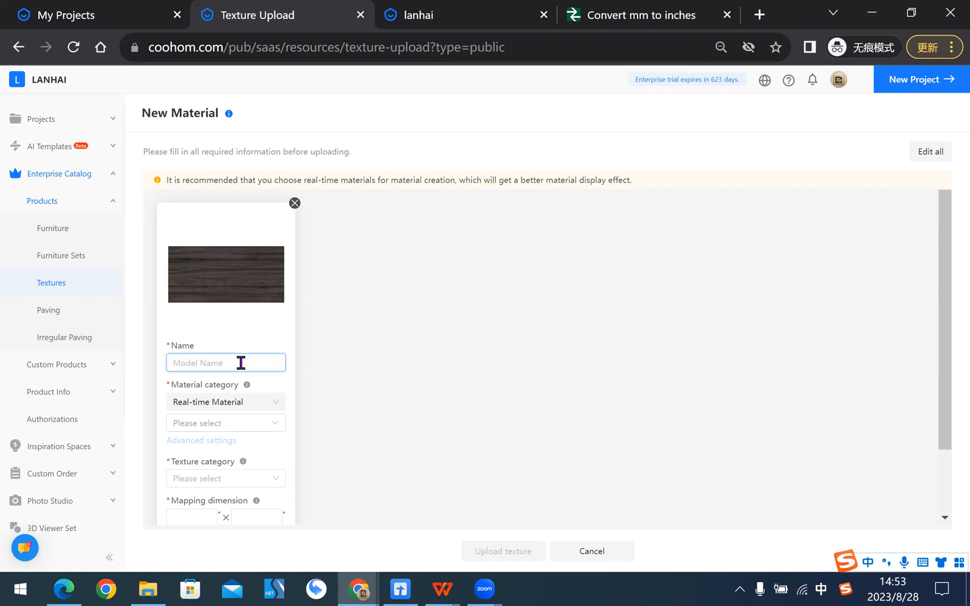
type("o")
key("BackSpace")
type("dark wooden")
key("BackSpace")
key("BackSpace")
key("BackSpace")
- Set the dark wood's real-time material category to Board basic material under Board
left_click(253, 424)
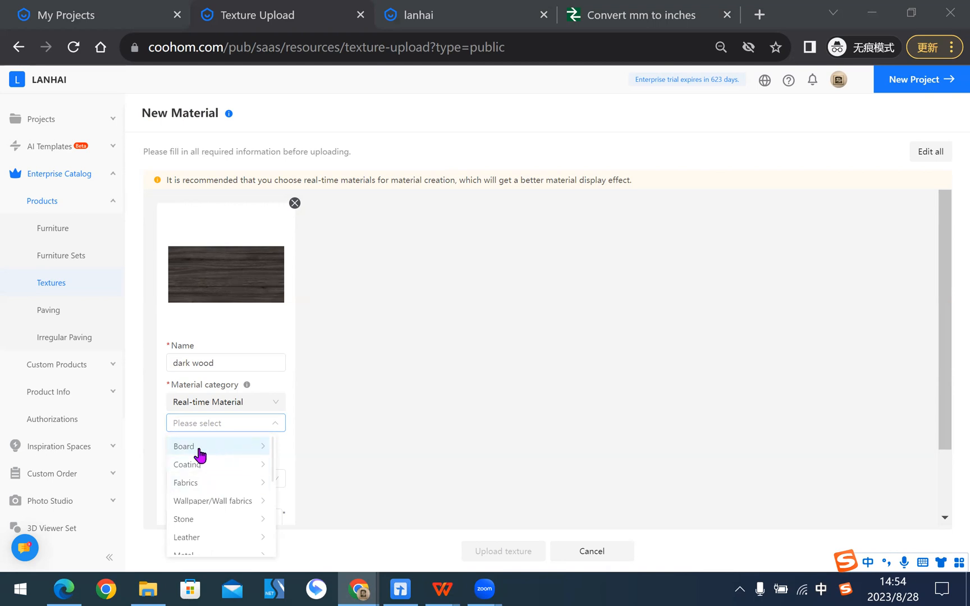
left_click(200, 449)
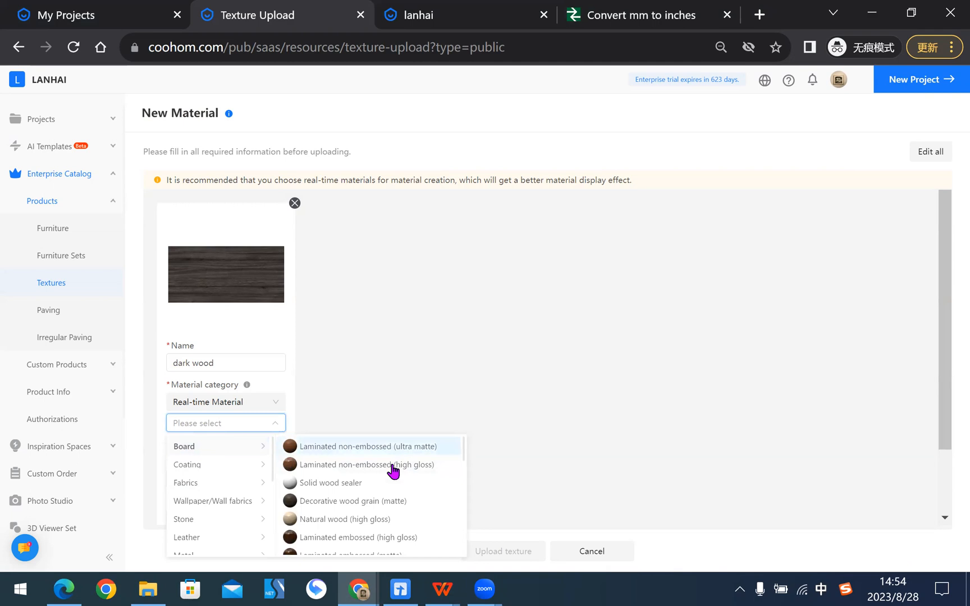
scroll(416, 477, "down", 3)
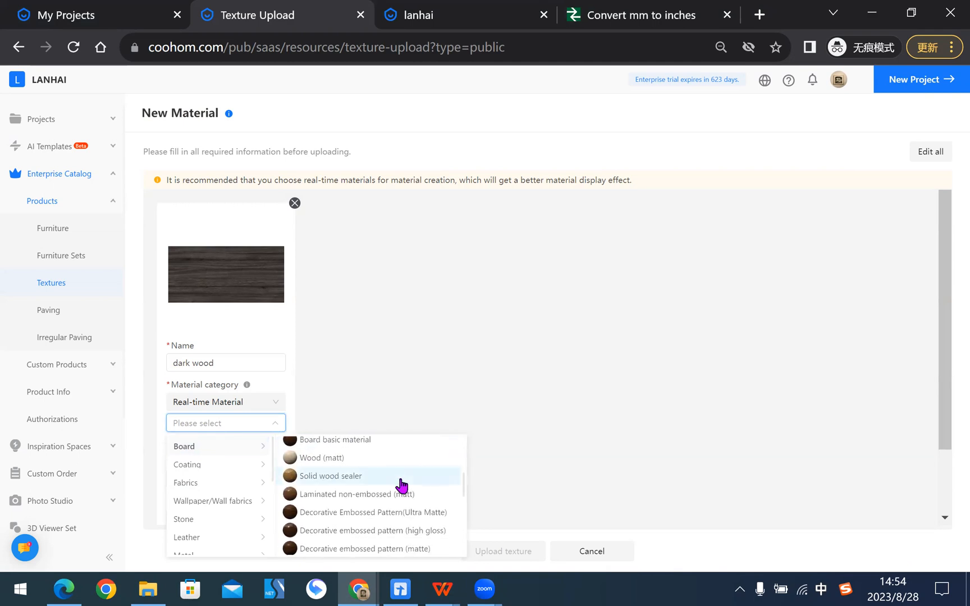
scroll(403, 472, "up", 2)
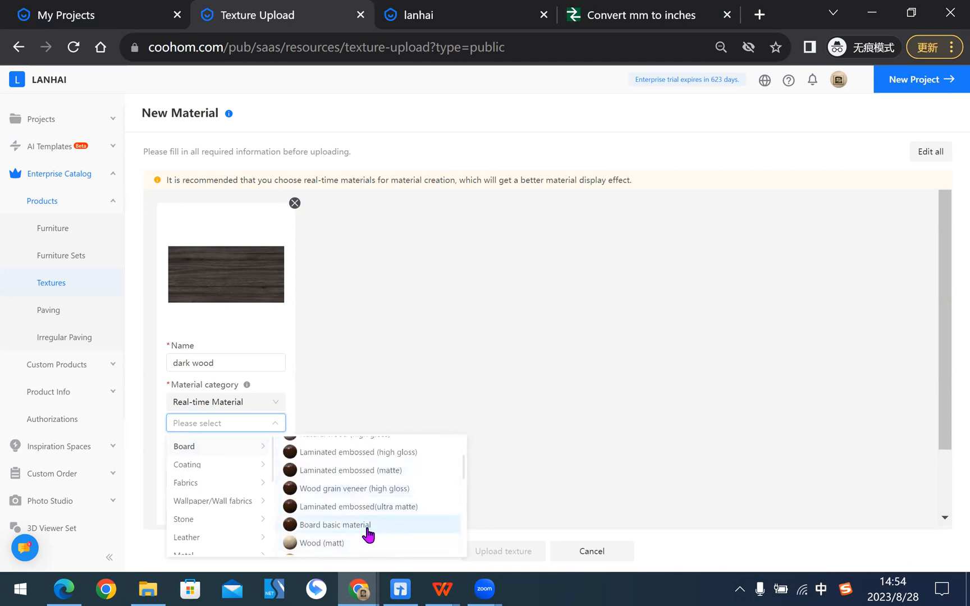
left_click(349, 525)
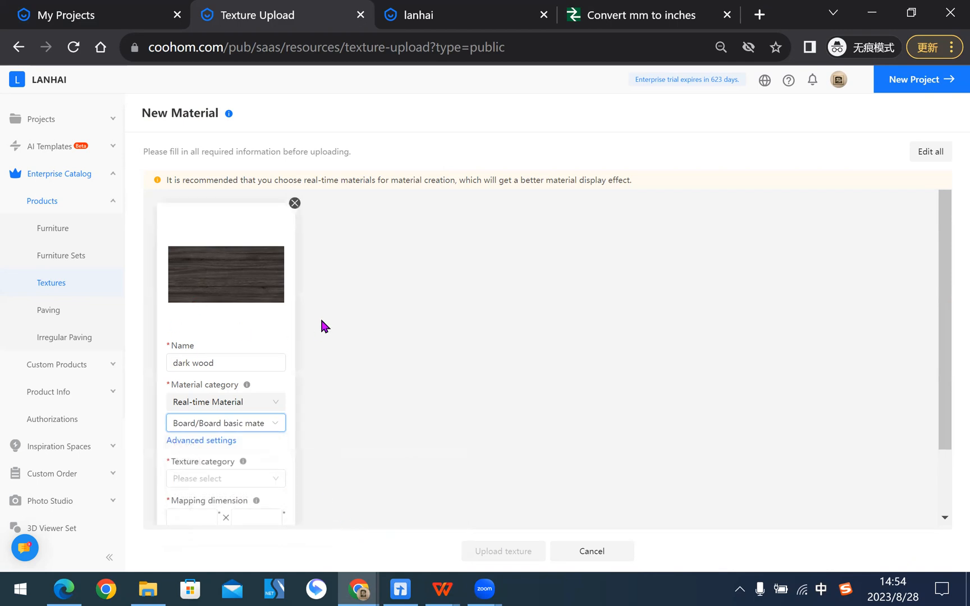
- Set the dark wood's texture category to 3D model material
scroll(260, 397, "down", 1)
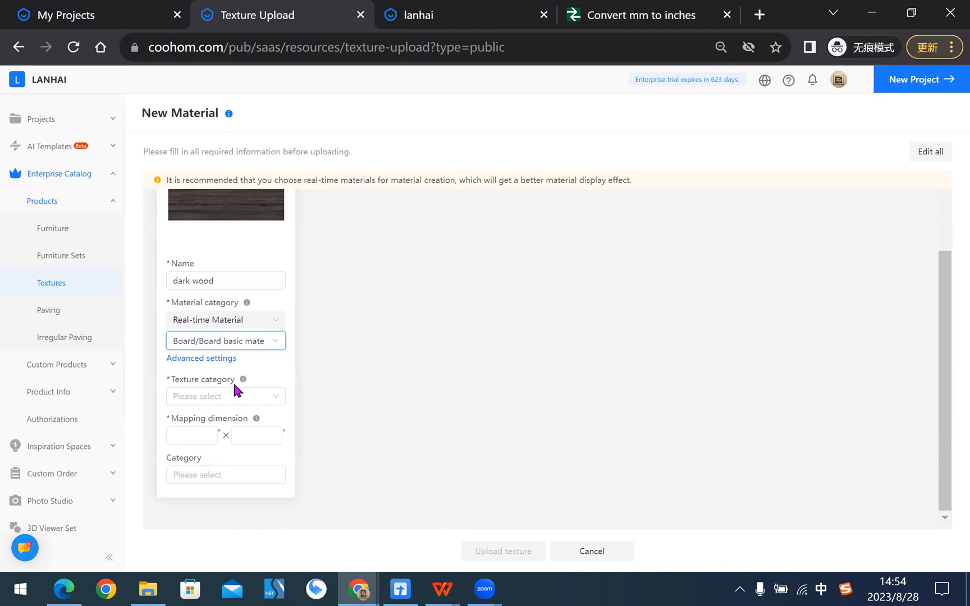
left_click(218, 400)
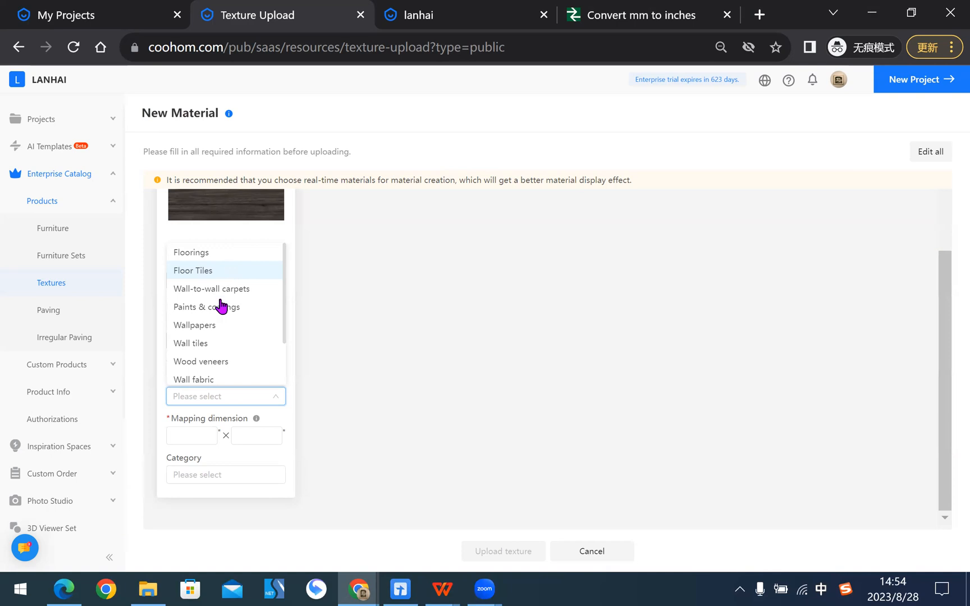
scroll(218, 306, "down", 2)
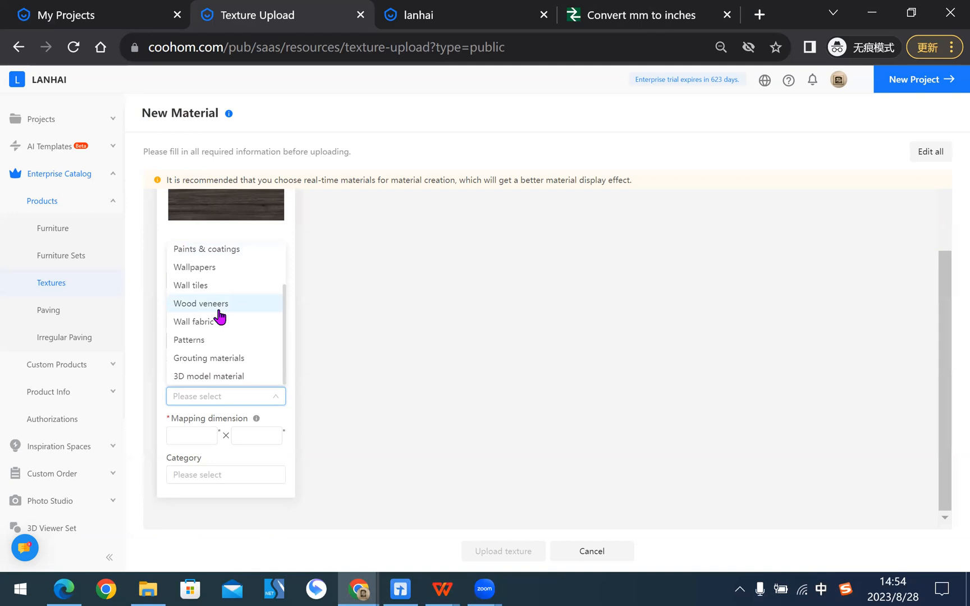
scroll(219, 317, "up", 2)
scroll(219, 318, "down", 2)
left_click(211, 376)
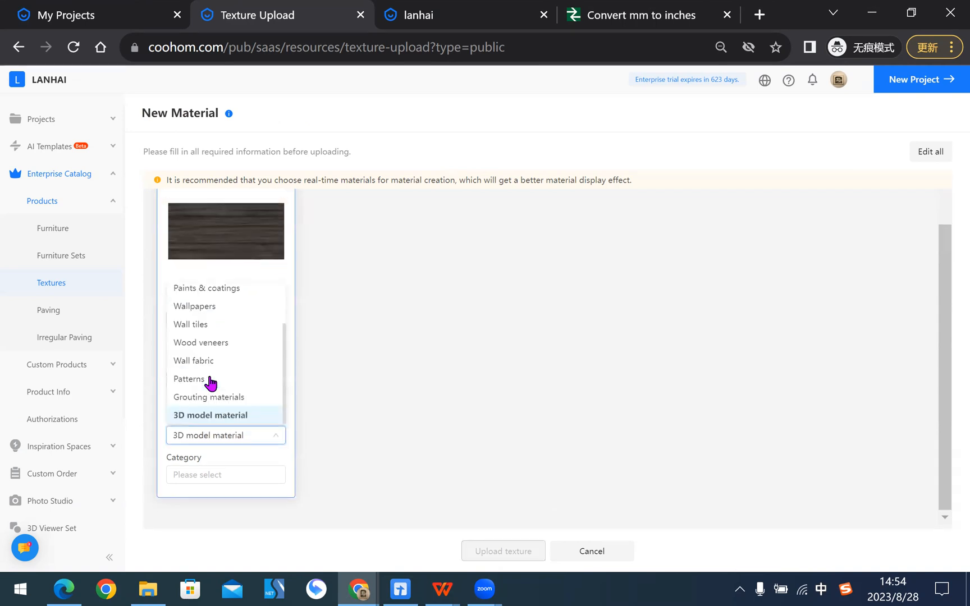
- Change the dark wood's texture category to Floor Tiles
left_click(233, 443)
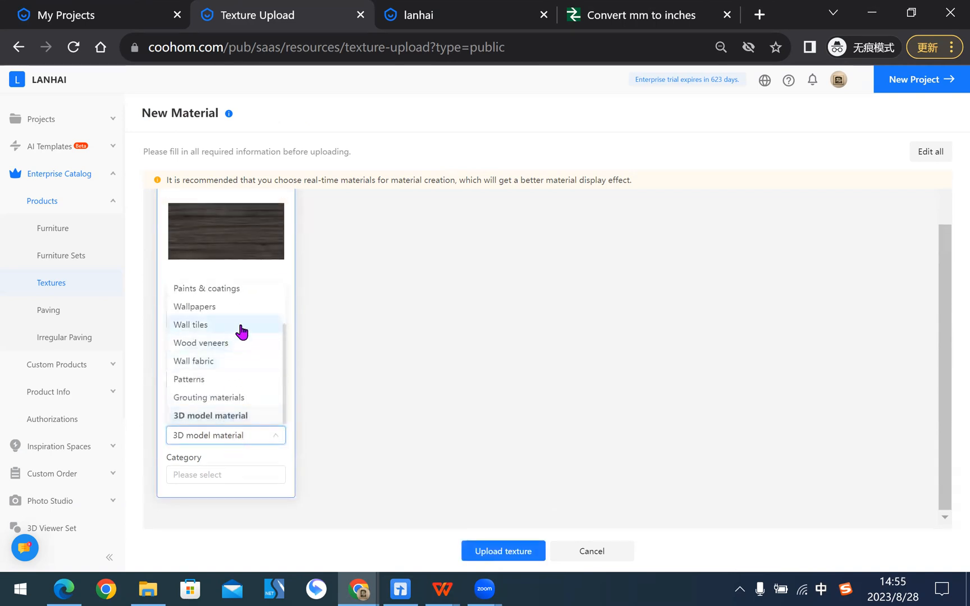
scroll(242, 326, "up", 2)
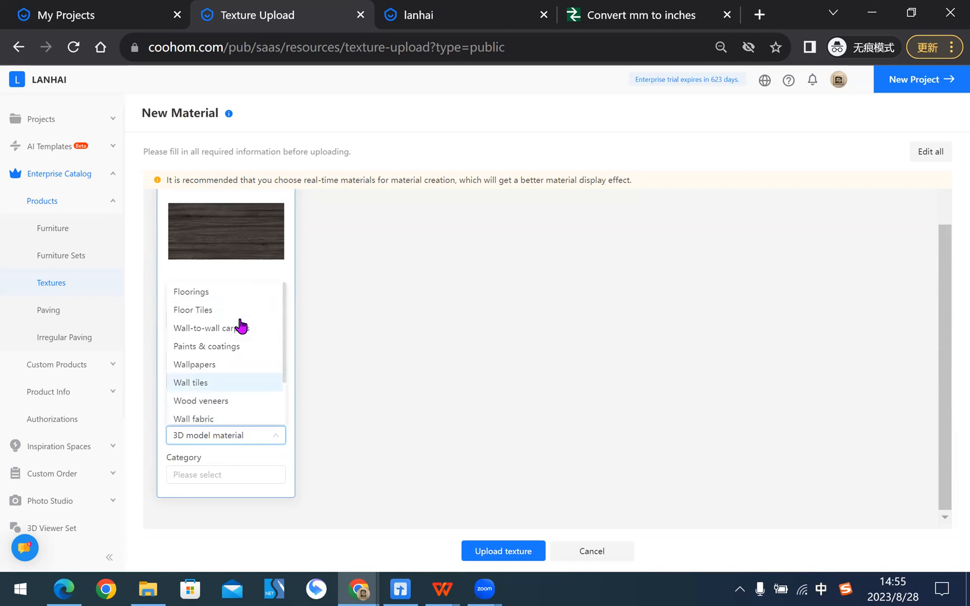
left_click(202, 312)
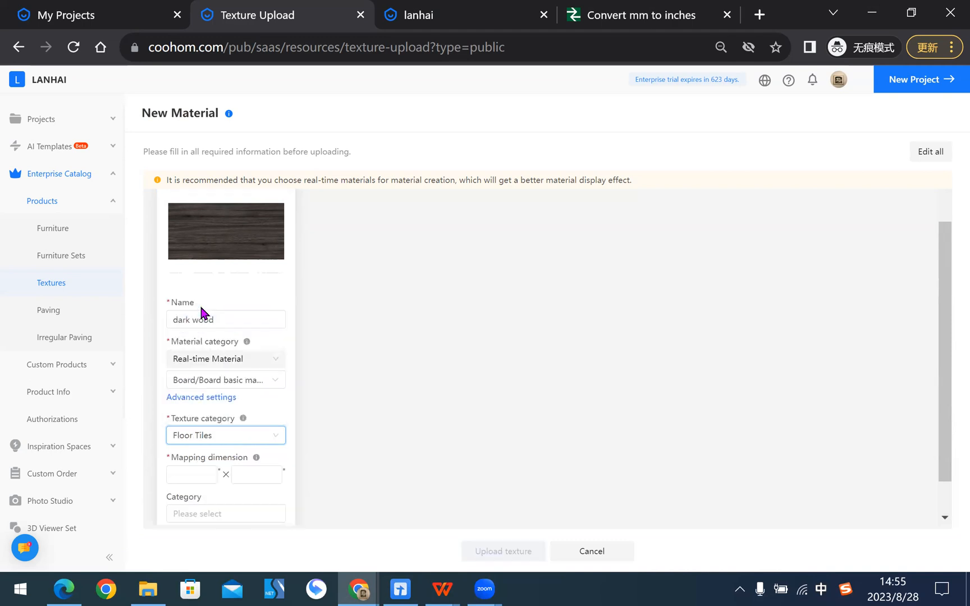
- Switch the texture category back to 3D model material
scroll(387, 338, "down", 1)
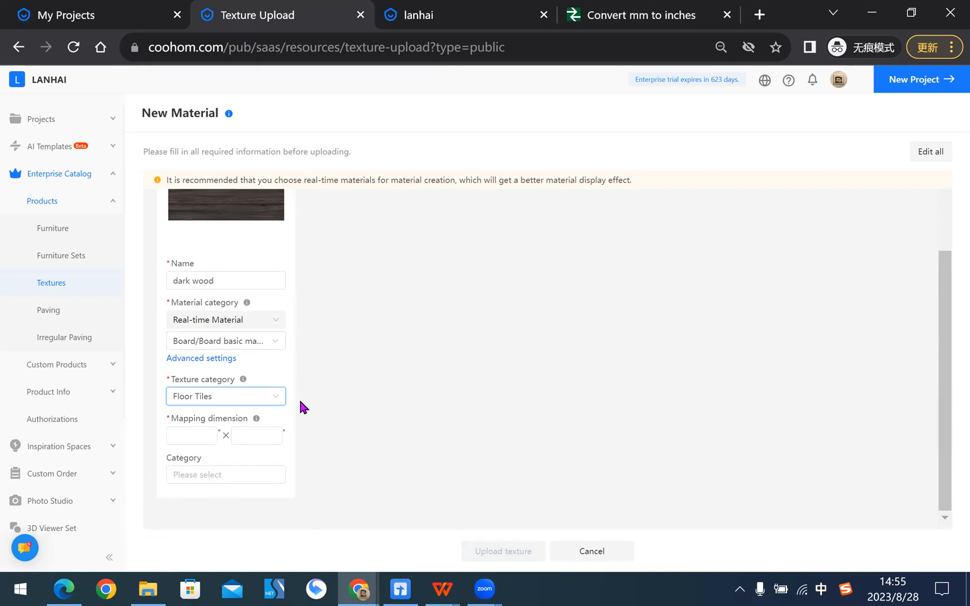
left_click(281, 398)
scroll(255, 364, "down", 3)
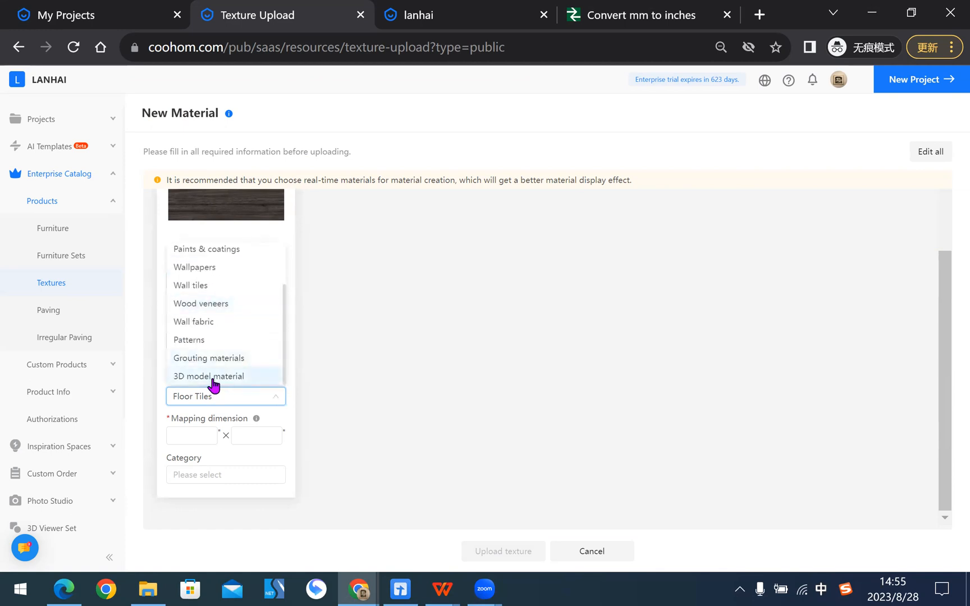
left_click(212, 376)
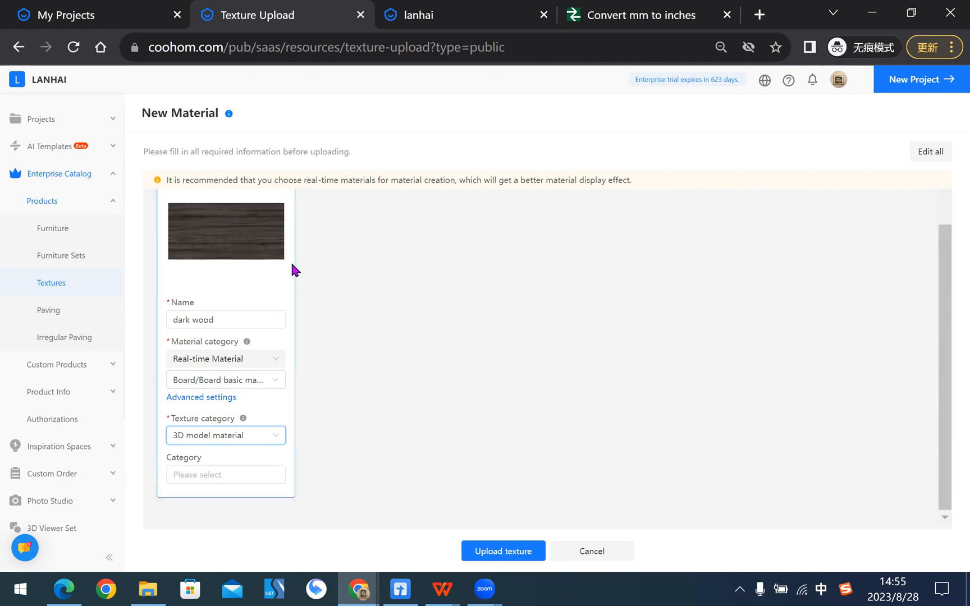
- Set the texture category of the dark wood material to Floor Tiles
left_click(256, 437)
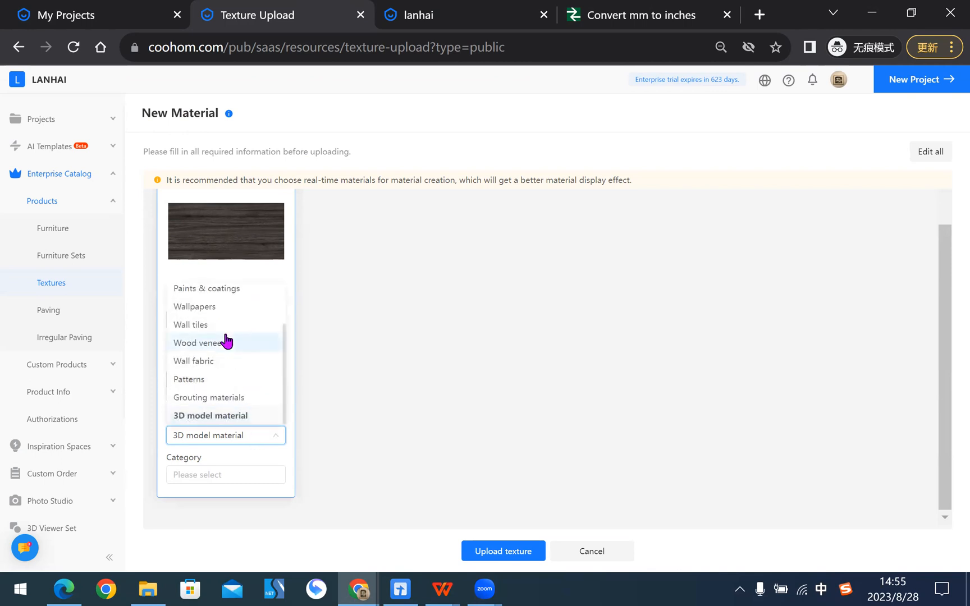
scroll(227, 340, "up", 2)
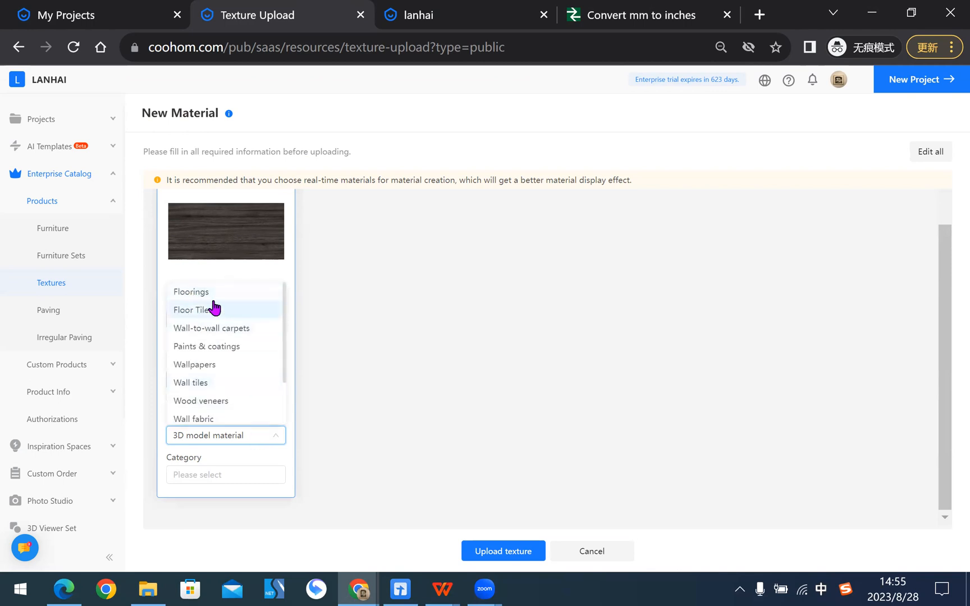
left_click(203, 316)
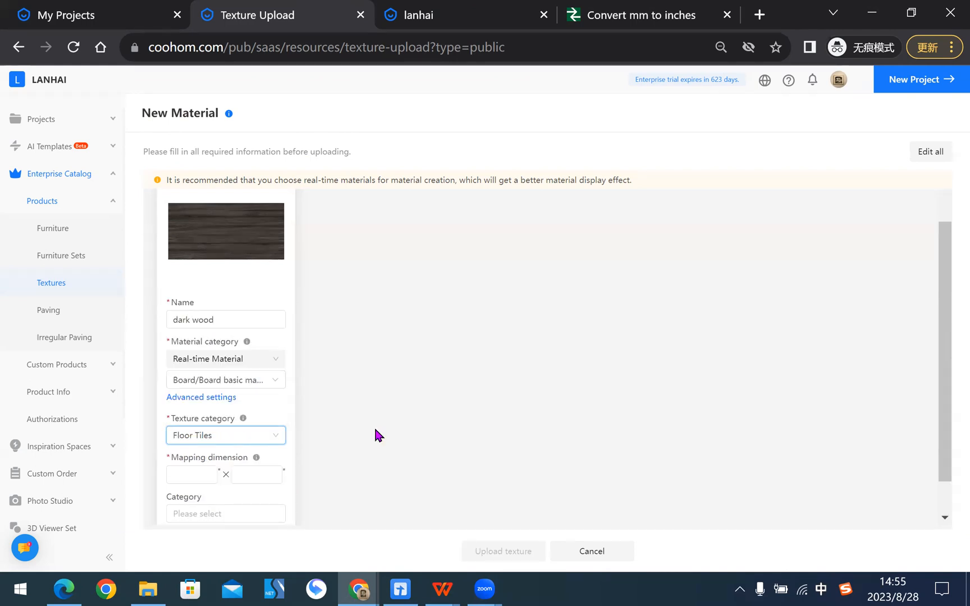
- Check the pixel dimensions of the dark wood image in its file property details and return to the material's mapping dimension
scroll(390, 374, "down", 1)
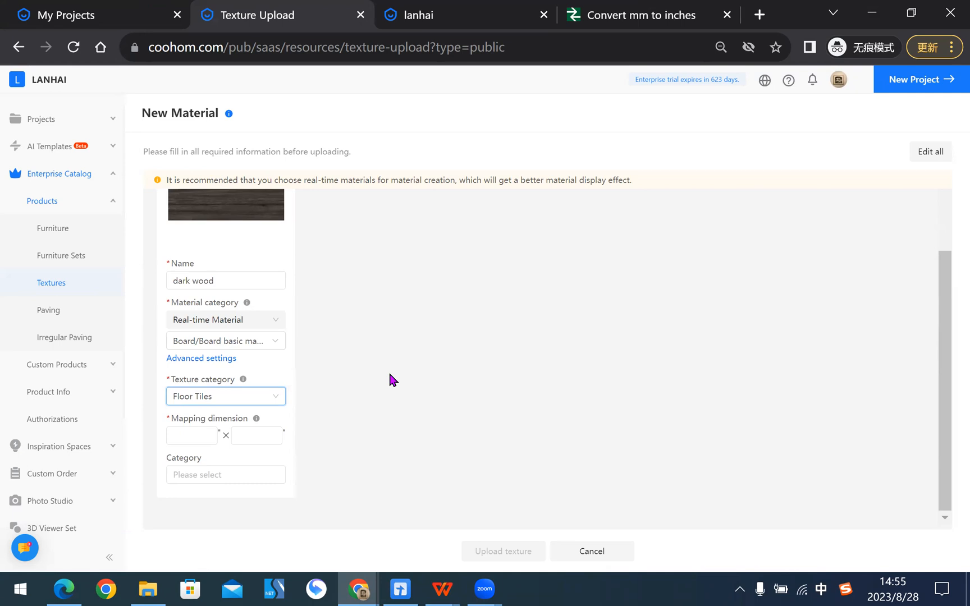
left_click(189, 429)
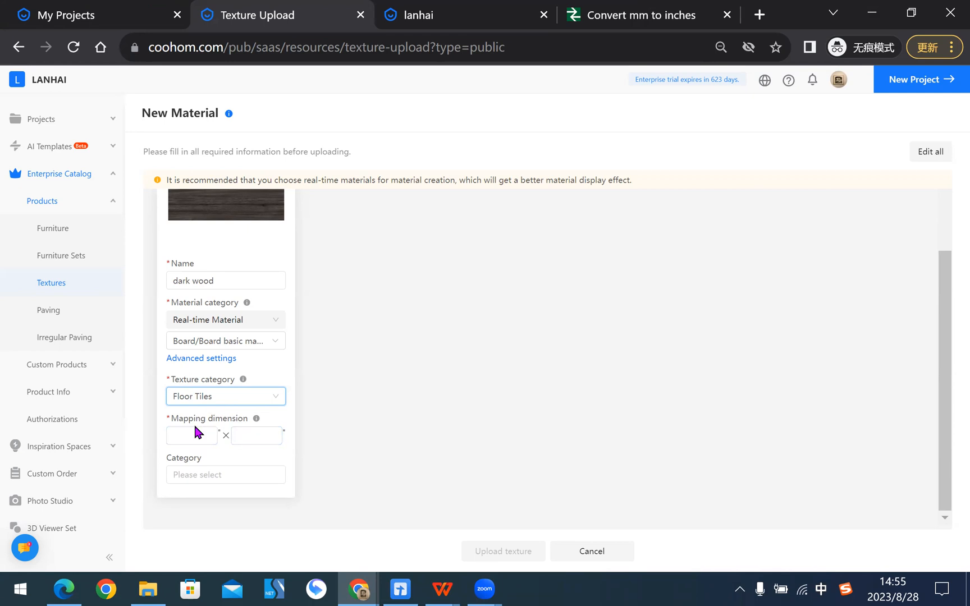
left_click(148, 589)
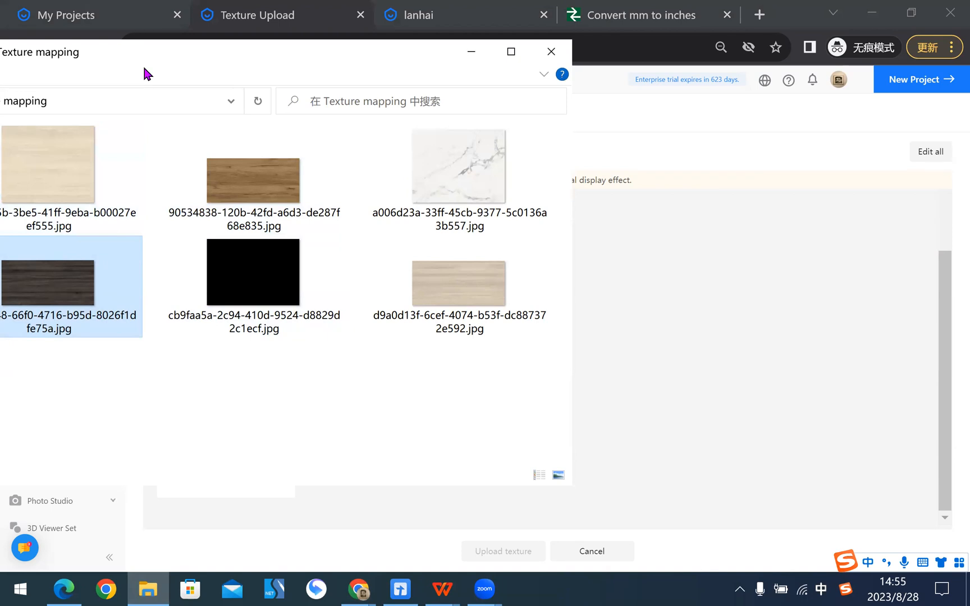
left_click_drag(143, 73, 152, 80)
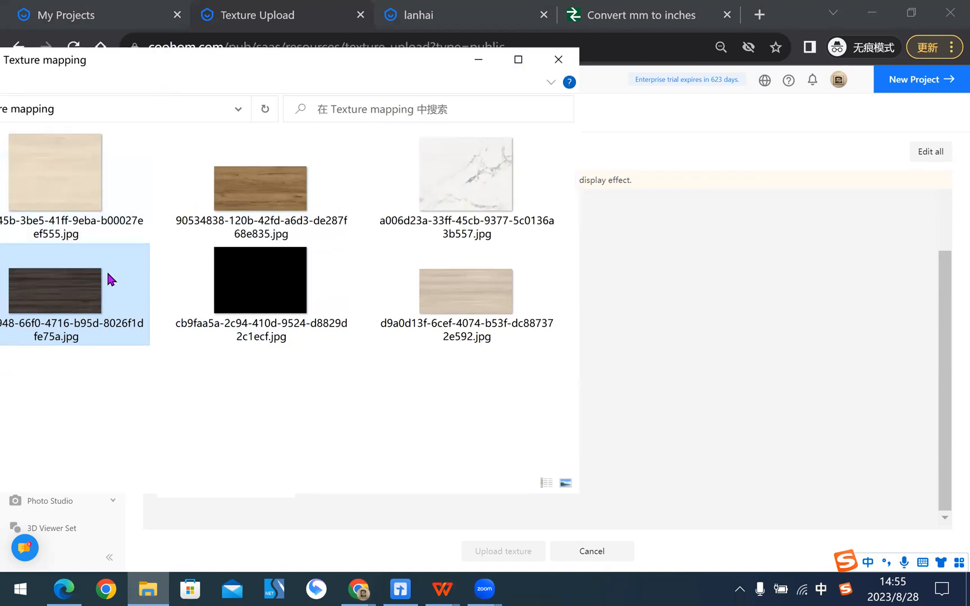
right_click(62, 279)
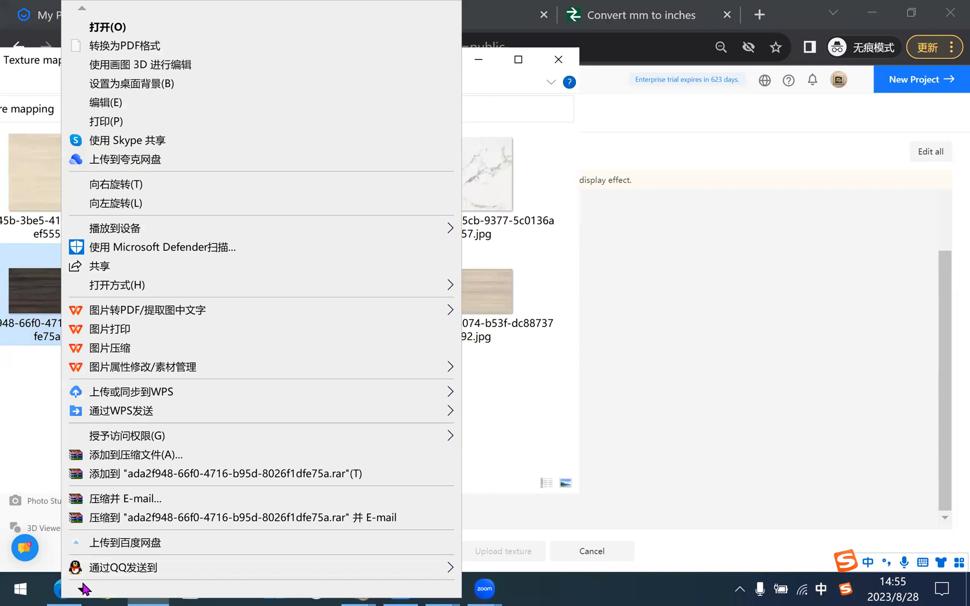
mouse_move(82, 584)
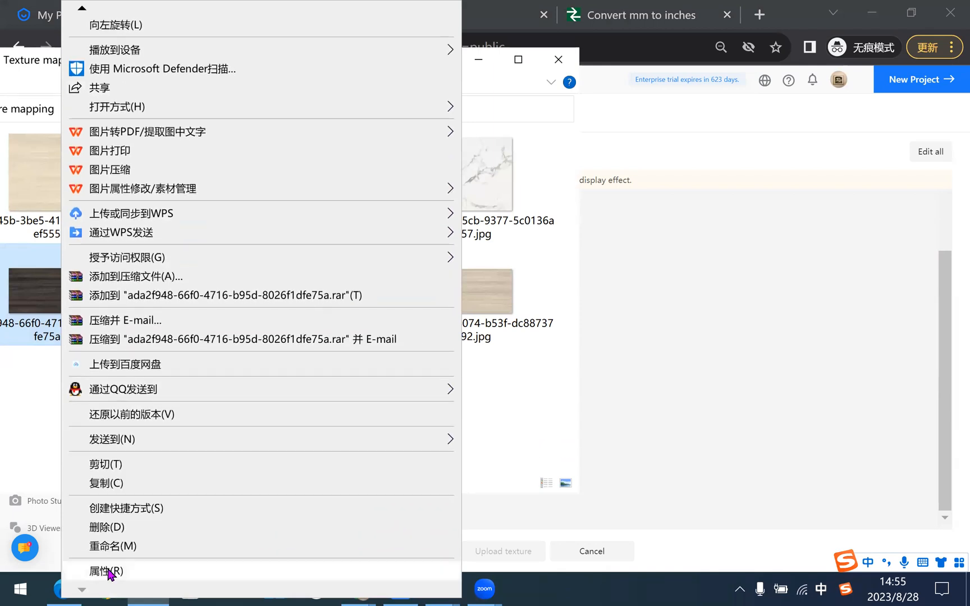
left_click(86, 571)
left_click(234, 100)
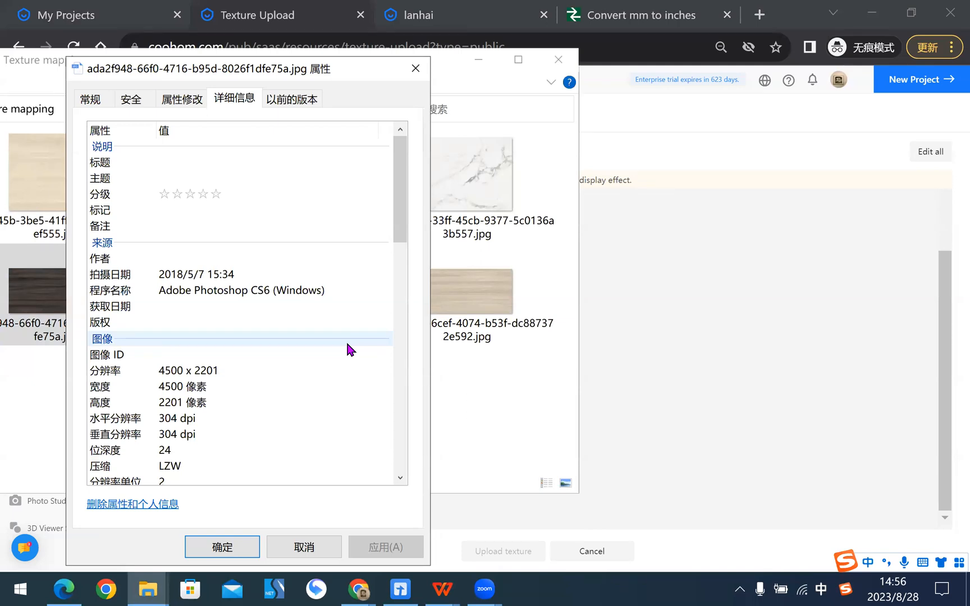
left_click(697, 306)
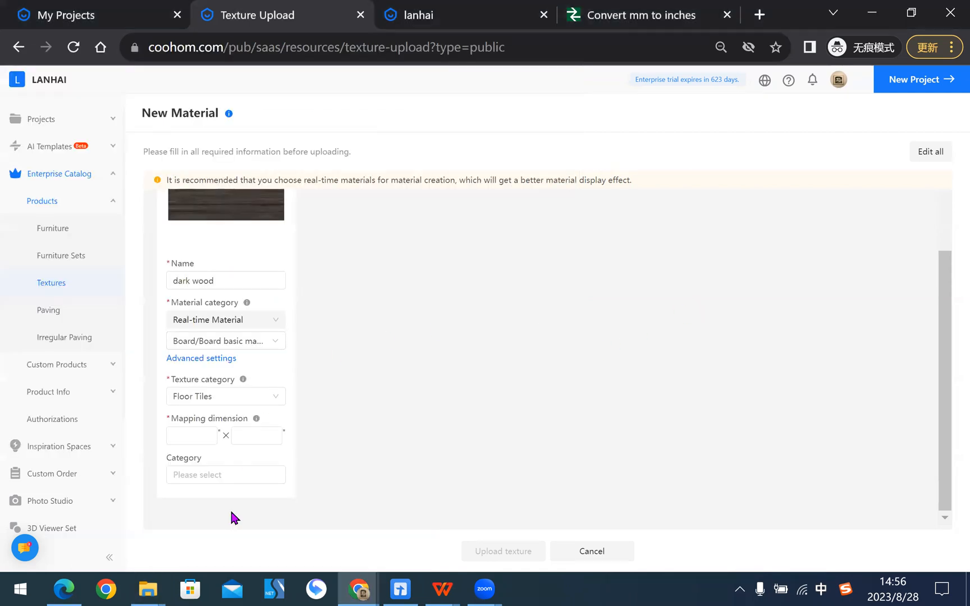
left_click(218, 432)
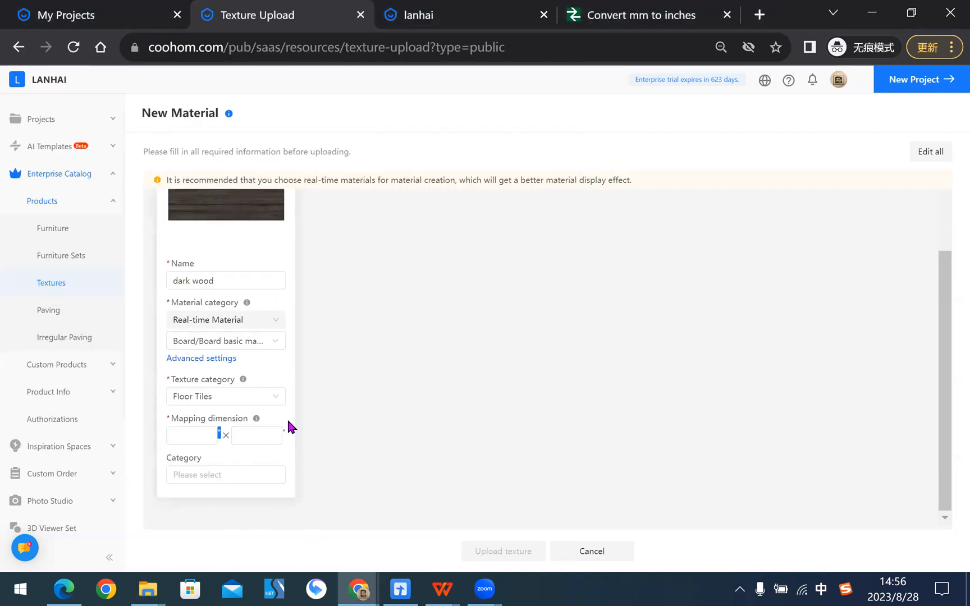
- Convert 4500 mm to inches on UnitConverters.net and enter 177.16535433 as the dark wood's first mapping dimension
left_click(281, 433)
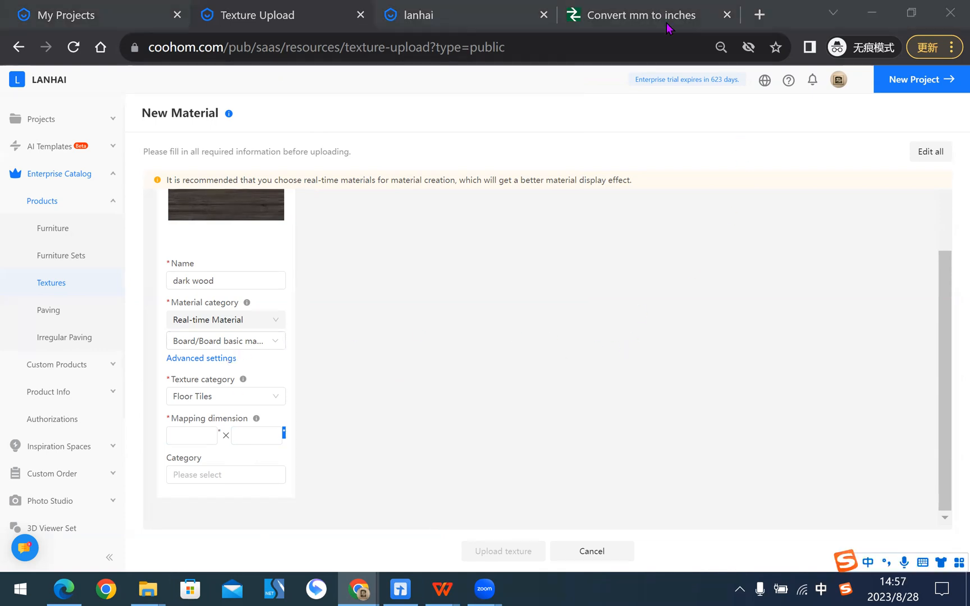
left_click(644, 17)
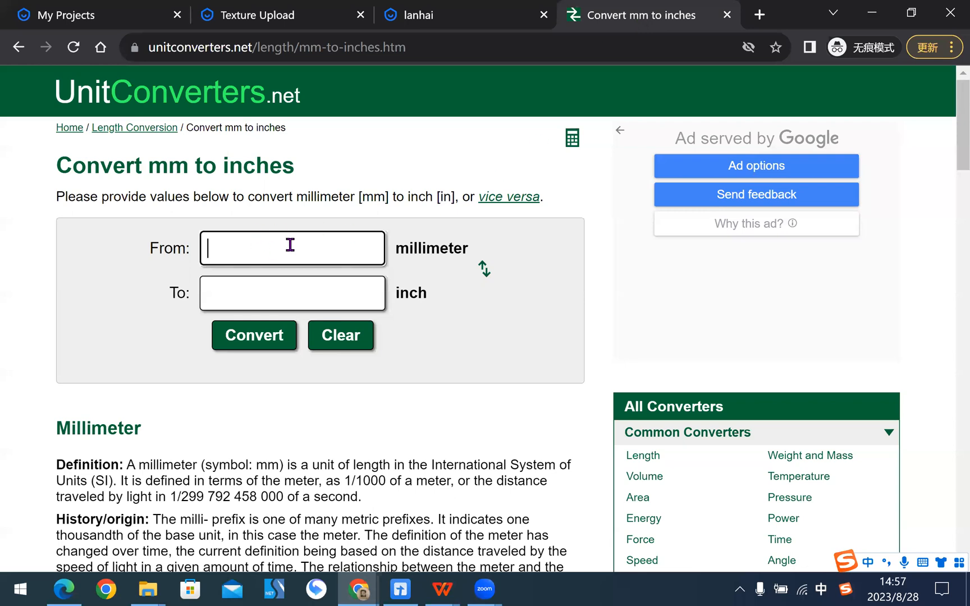
type("45")
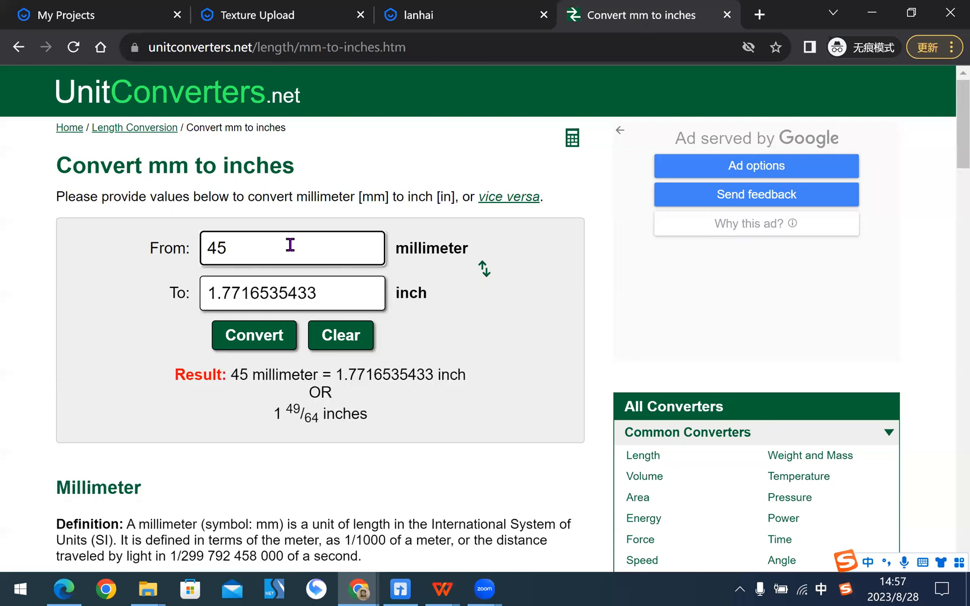
type("00")
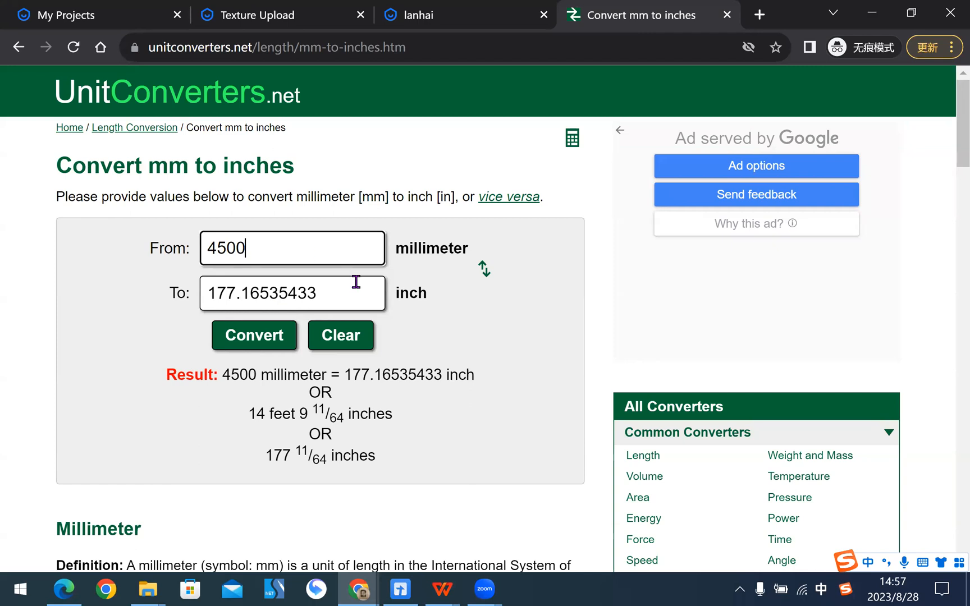
left_click_drag(344, 290, 204, 293)
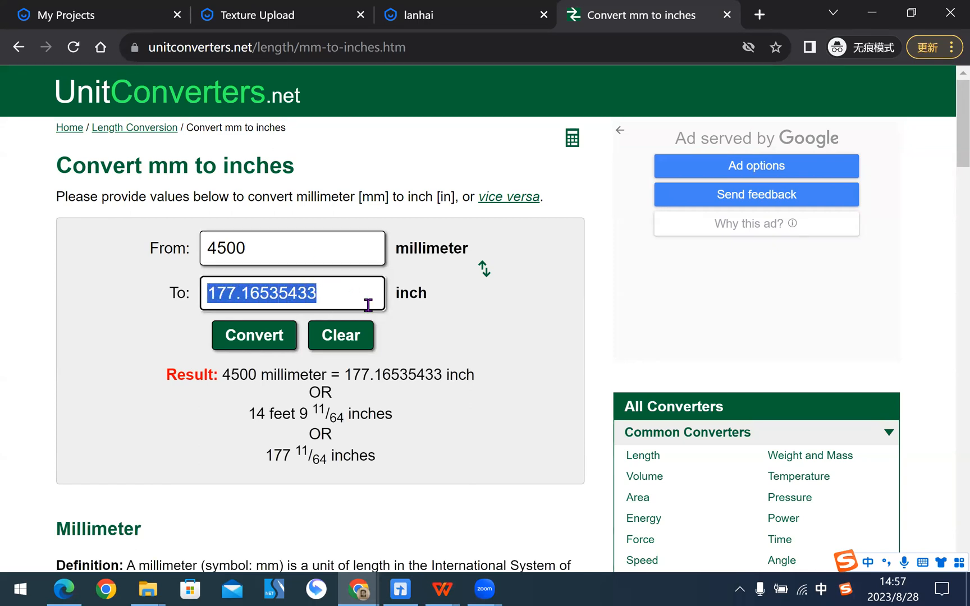
key("ctrl+c")
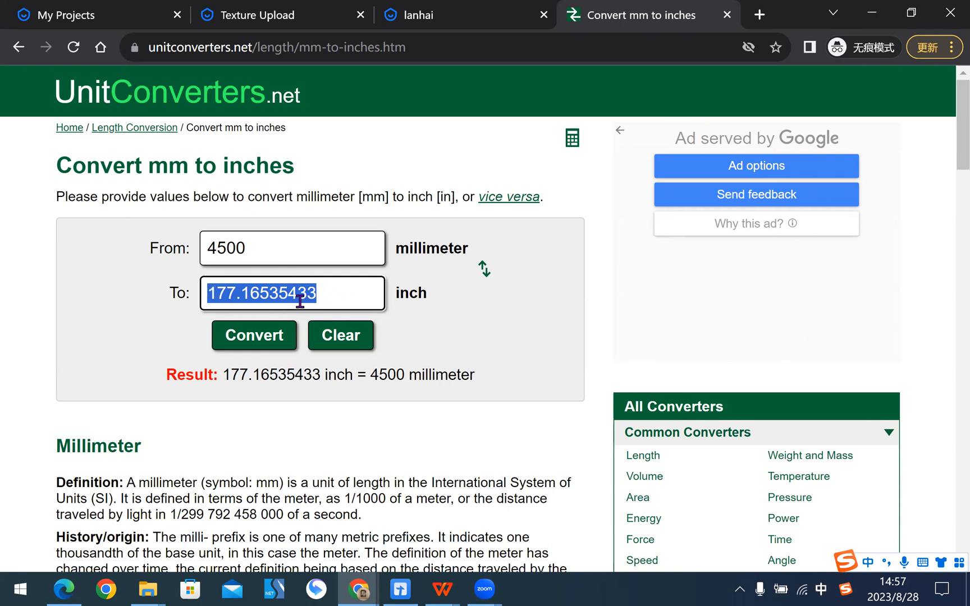
left_click(303, 9)
left_click(196, 435)
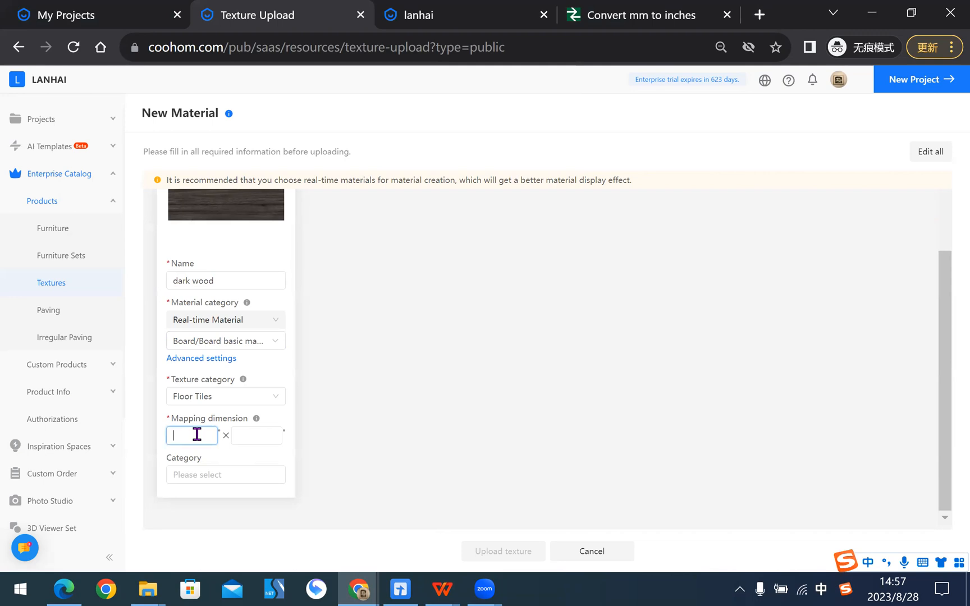
key("ctrl+v")
- Convert 2201 mm to inches and enter 86.653543307 as the dark wood's second mapping dimension
left_click(258, 436)
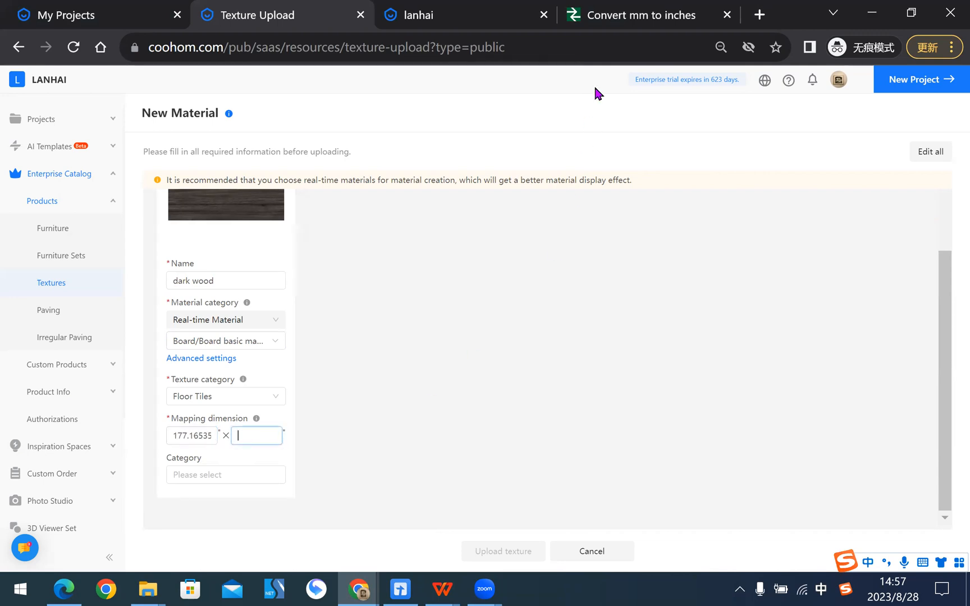
left_click(656, 17)
double_click(285, 247)
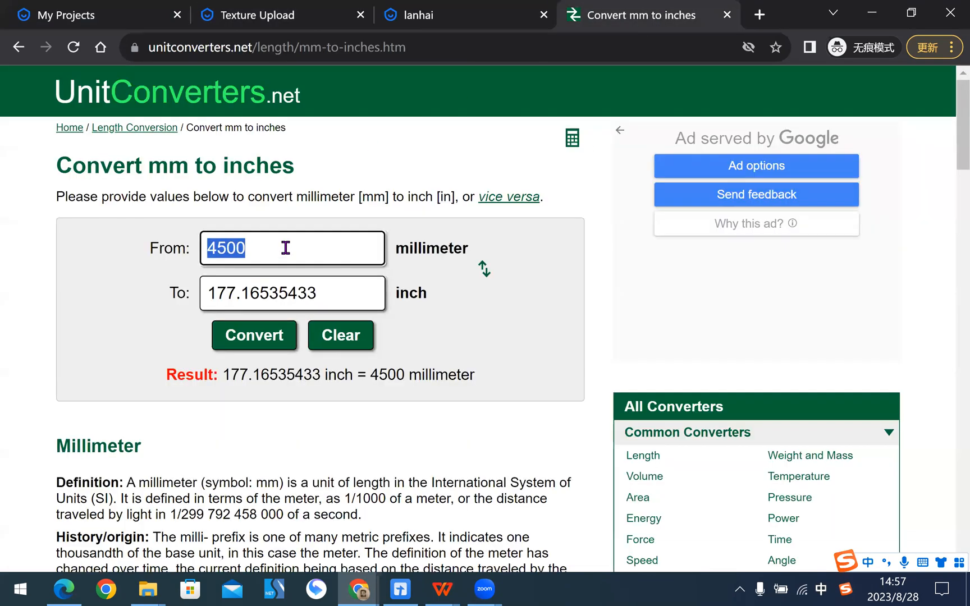
type("2201")
left_click(298, 292)
double_click(298, 292)
key("ctrl+c")
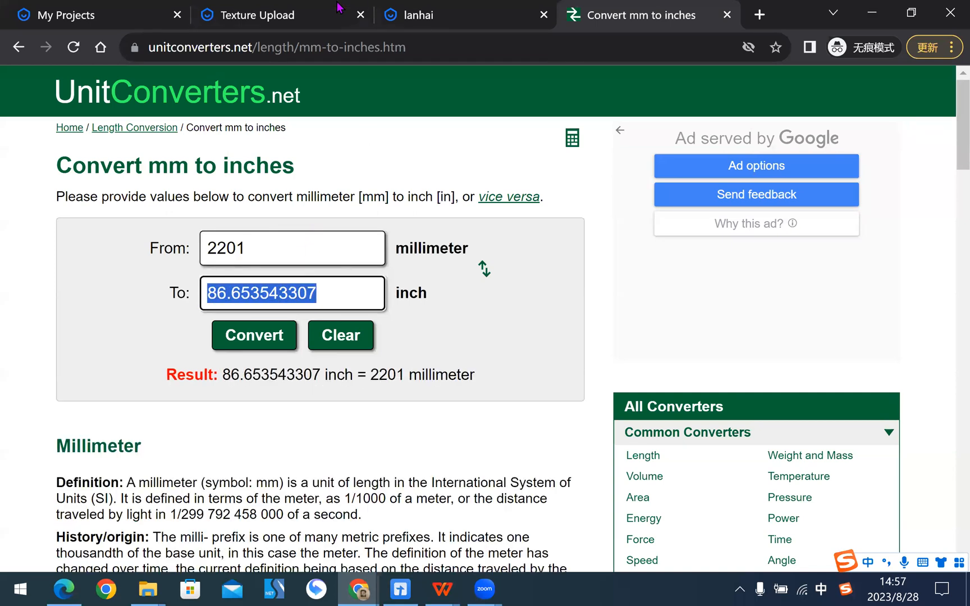
left_click(263, 15)
key("ctrl+v")
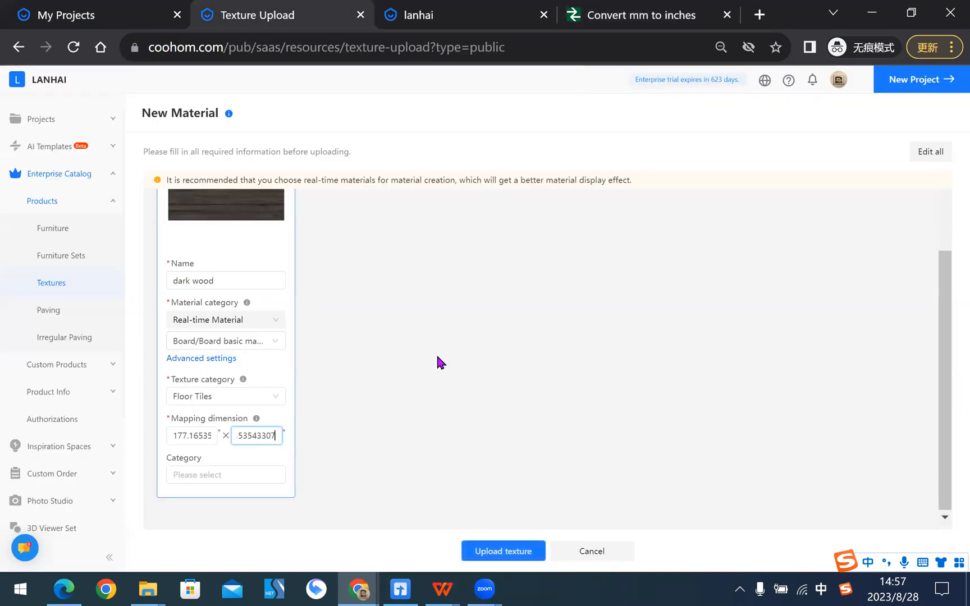
left_click(499, 321)
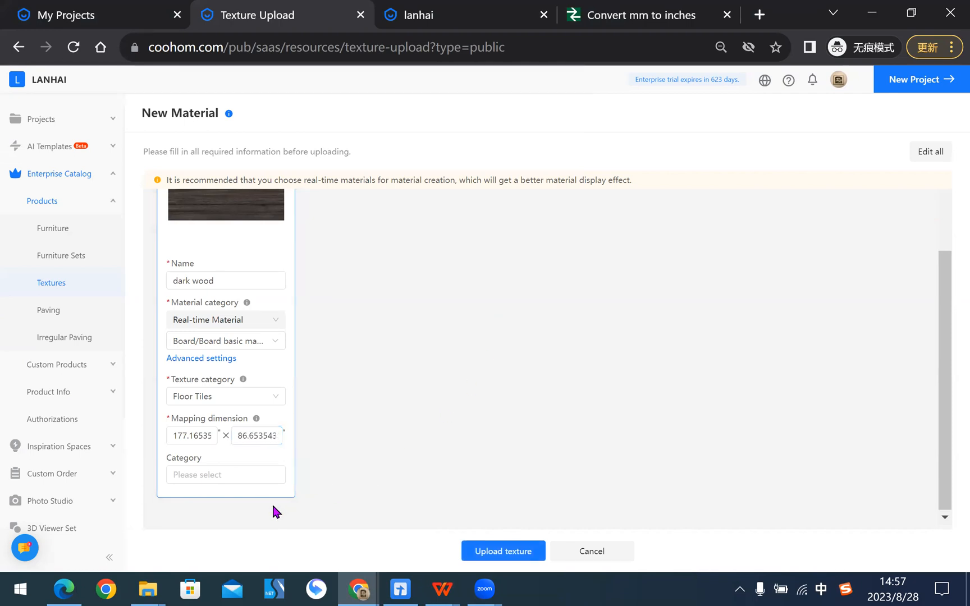
- Upload the dark wood texture and open the New Product category of the texture library
left_click(510, 552)
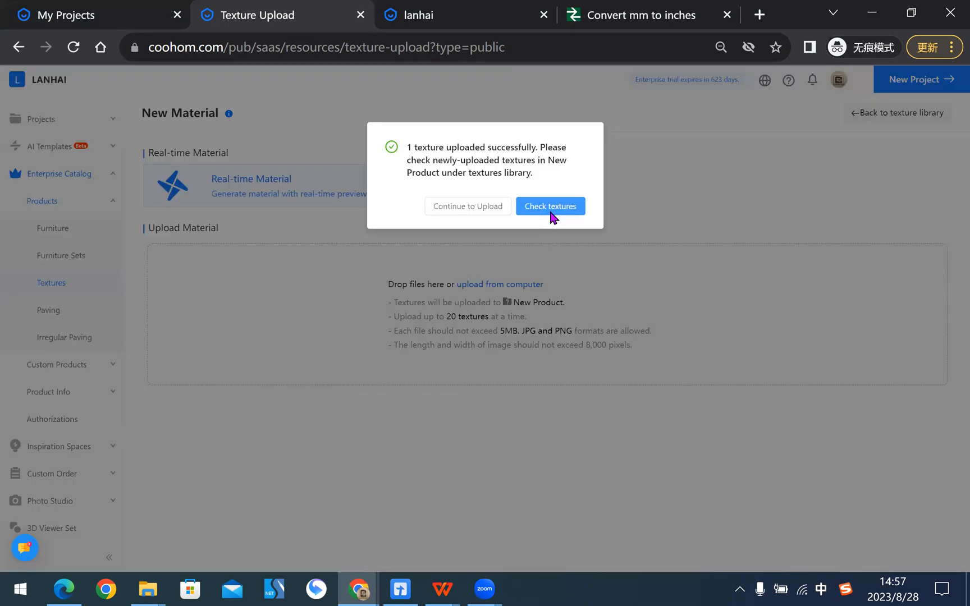
left_click(551, 207)
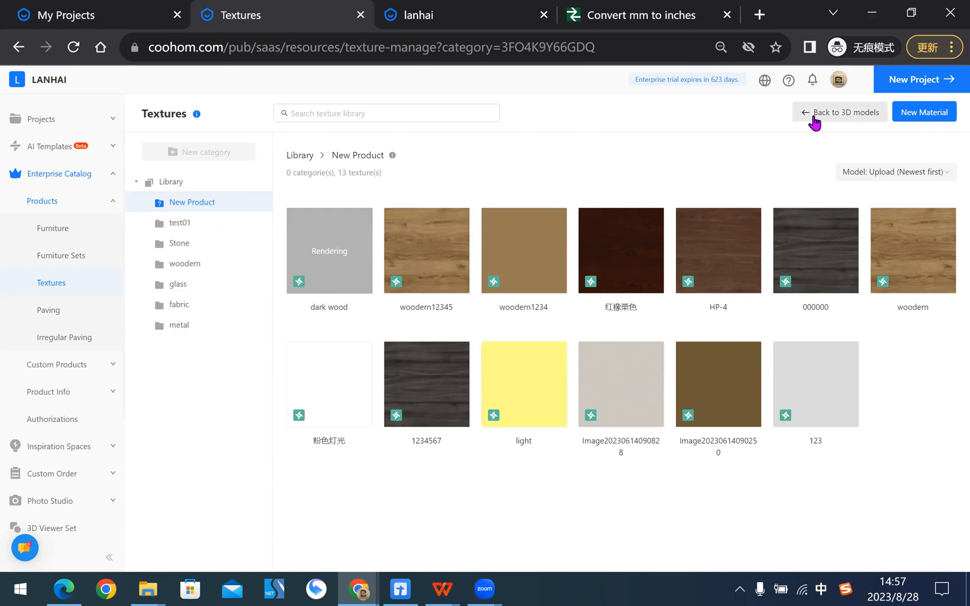
- Start a new material in the Real-time Material Editor, skip the guide and apply the Iron template
left_click(921, 115)
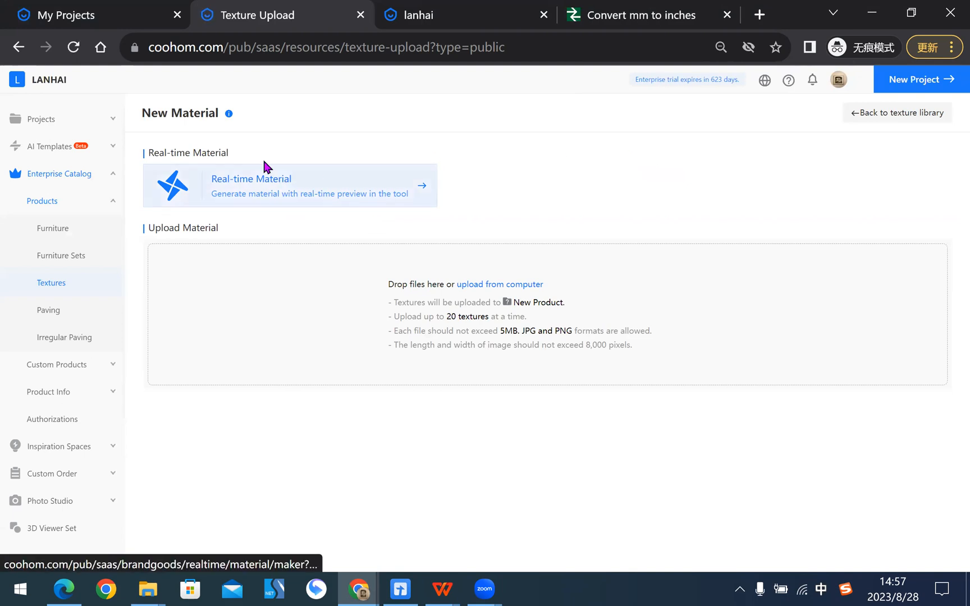
left_click(308, 189)
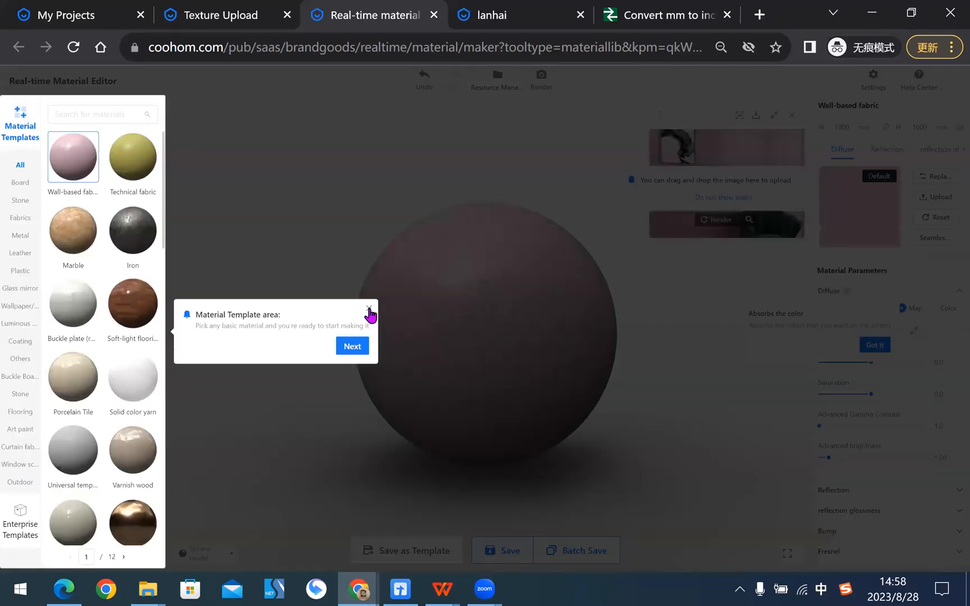
left_click(369, 319)
left_click(566, 166)
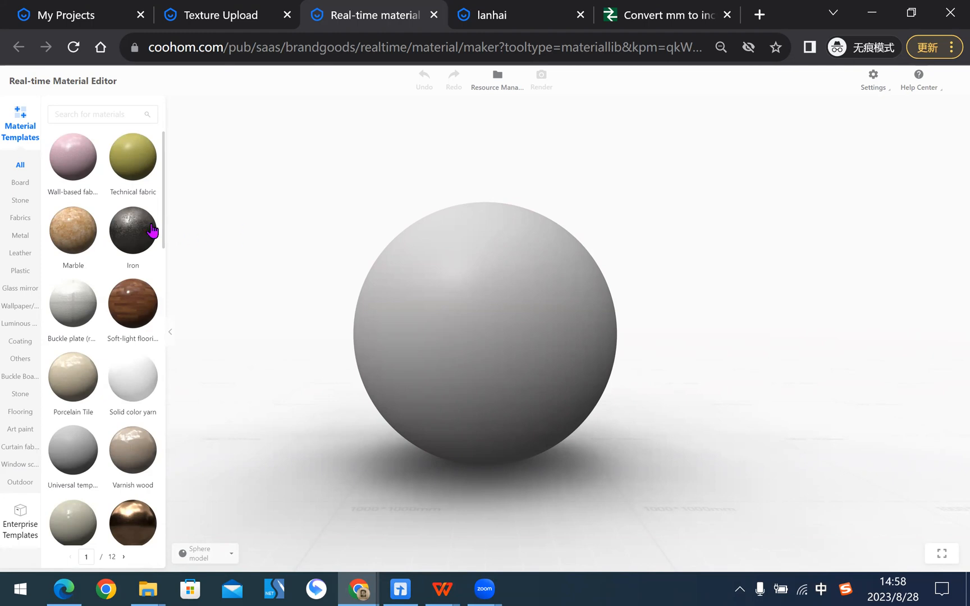
left_click(135, 233)
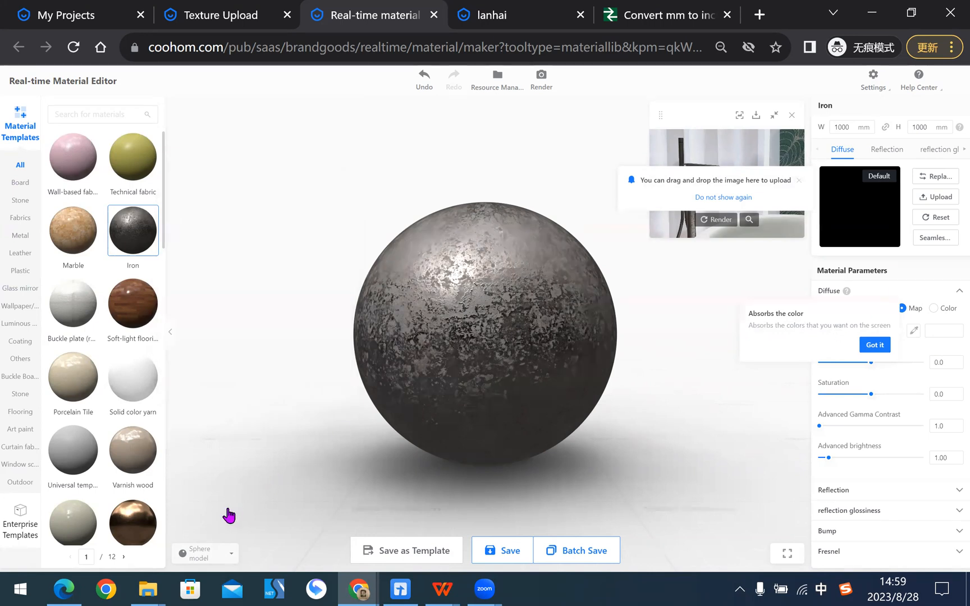
- Preview the Iron material on the Panel and Fabric models, and leave it on the Square model
left_click(214, 557)
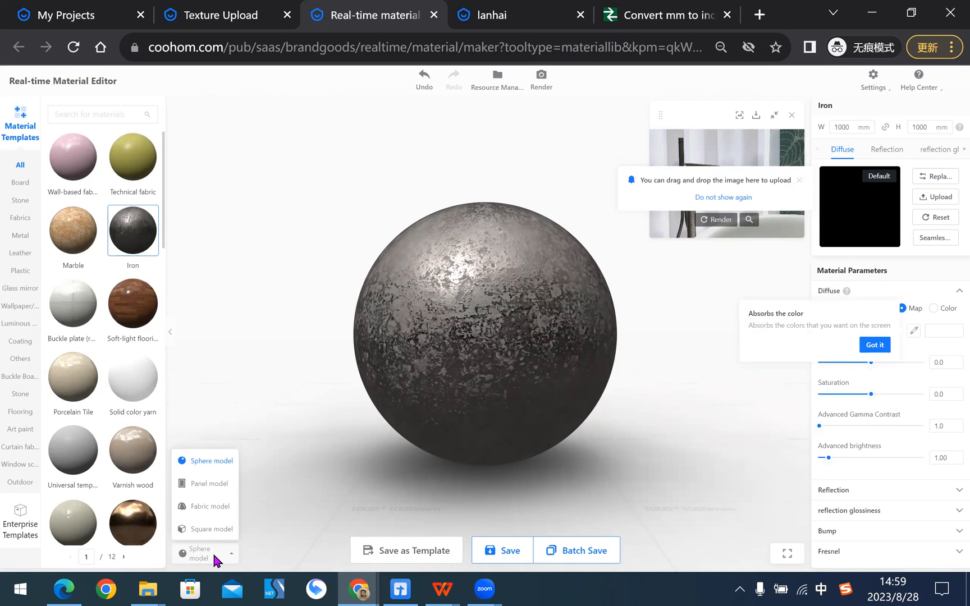
left_click(215, 484)
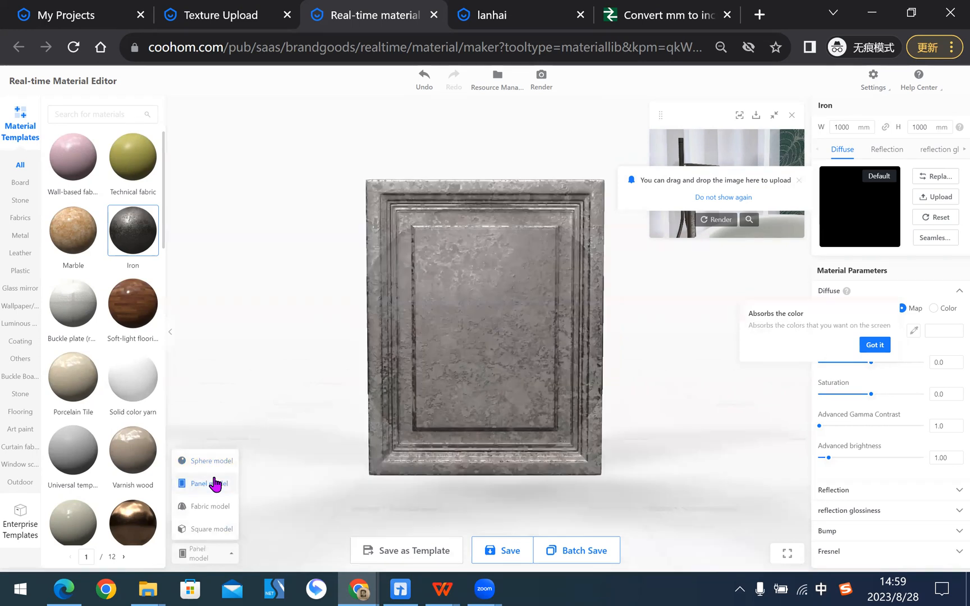
left_click(210, 511)
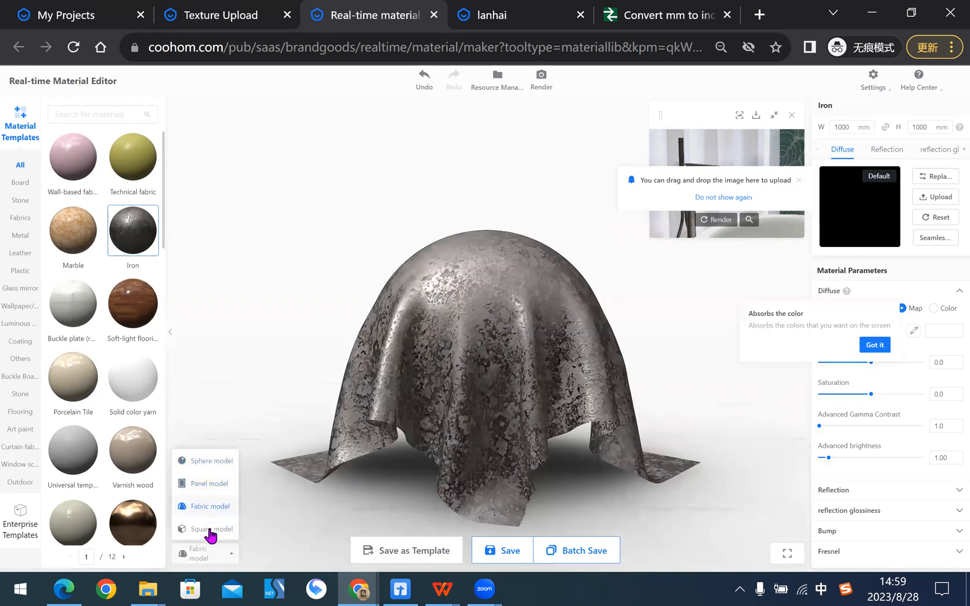
left_click(211, 530)
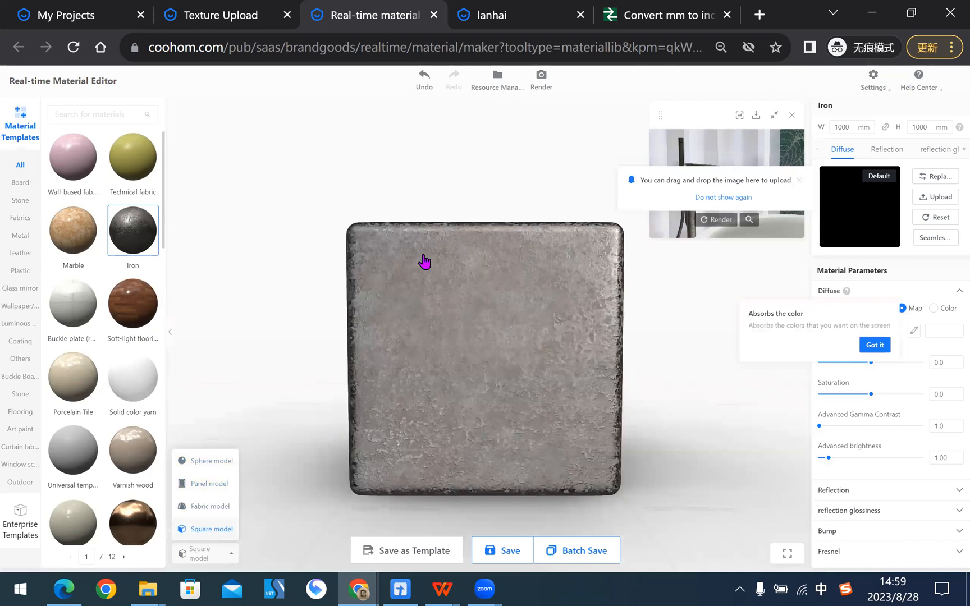
left_click_drag(629, 281, 613, 374)
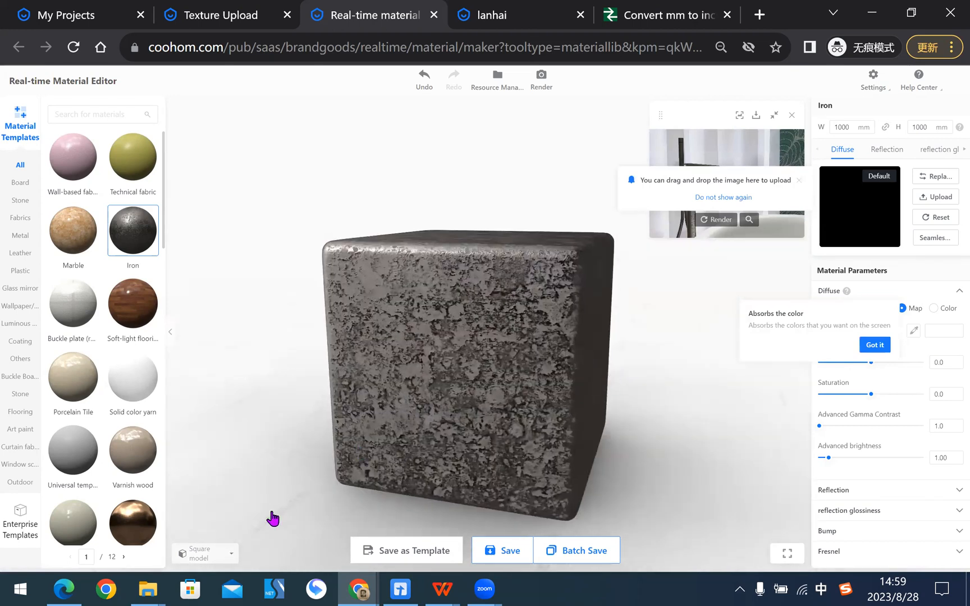
left_click(230, 555)
- Dismiss the tips about absorbing colors and uploading an image by dragging
left_click(875, 345)
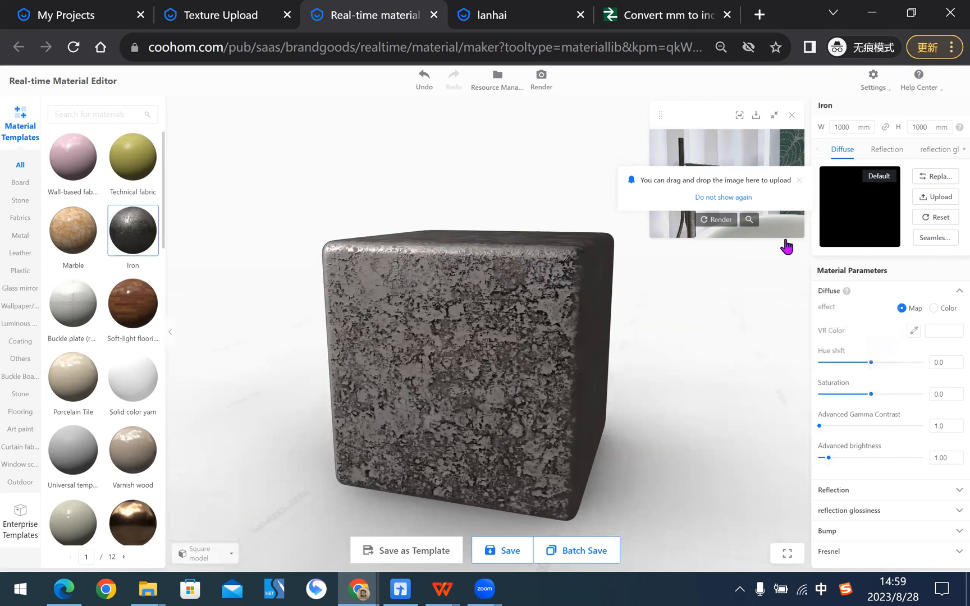
left_click(799, 181)
scroll(632, 341, "up", 1)
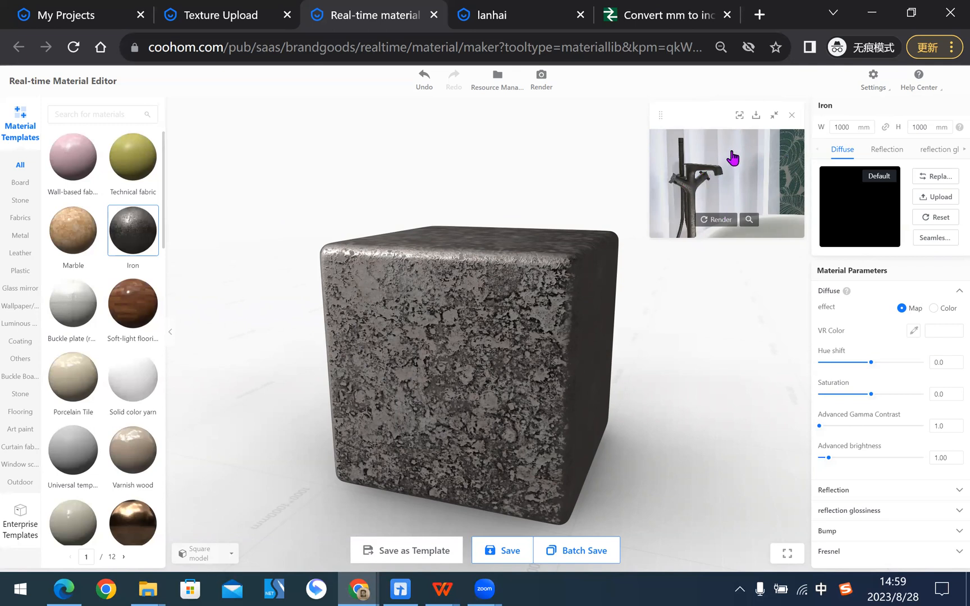
- Render the Iron material in the Glass light field scene and examine the enlarged render
left_click(740, 117)
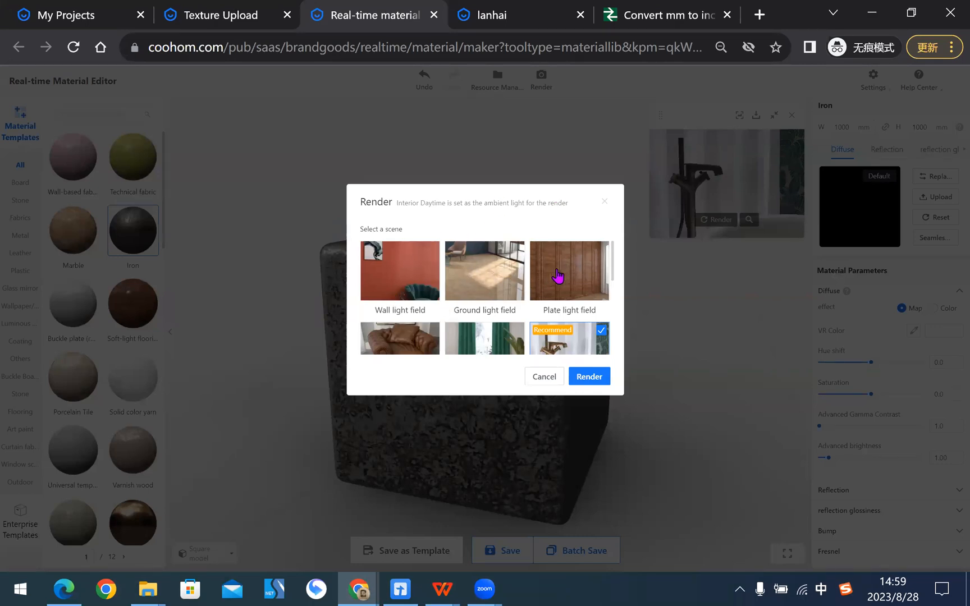
scroll(559, 275, "down", 3)
scroll(561, 276, "up", 2)
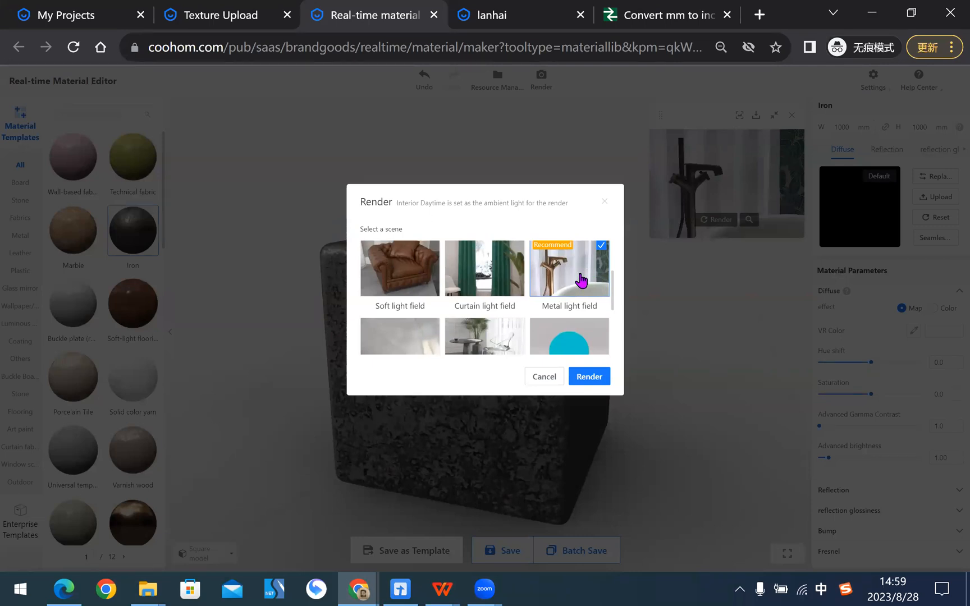
scroll(567, 271, "down", 3)
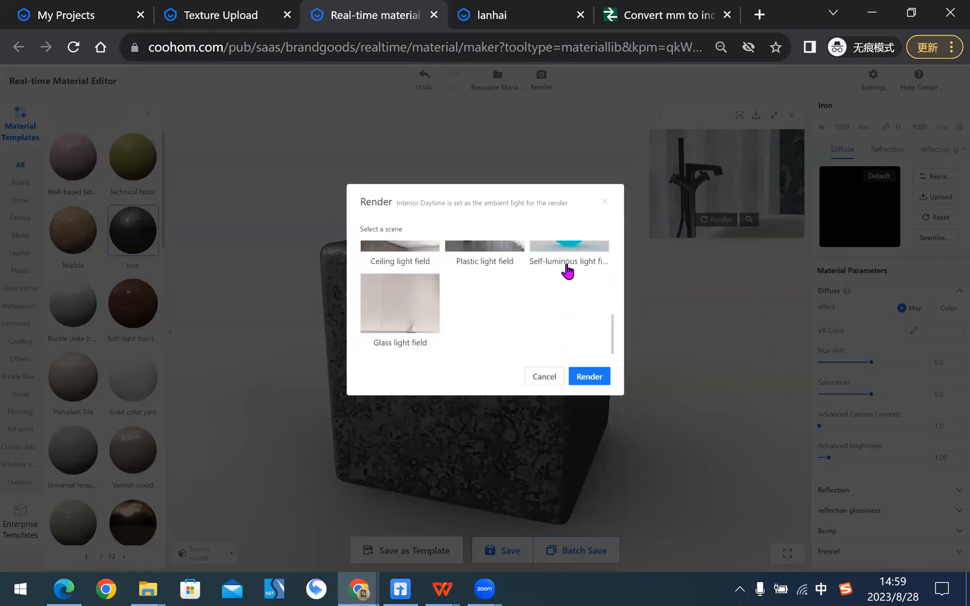
left_click(397, 312)
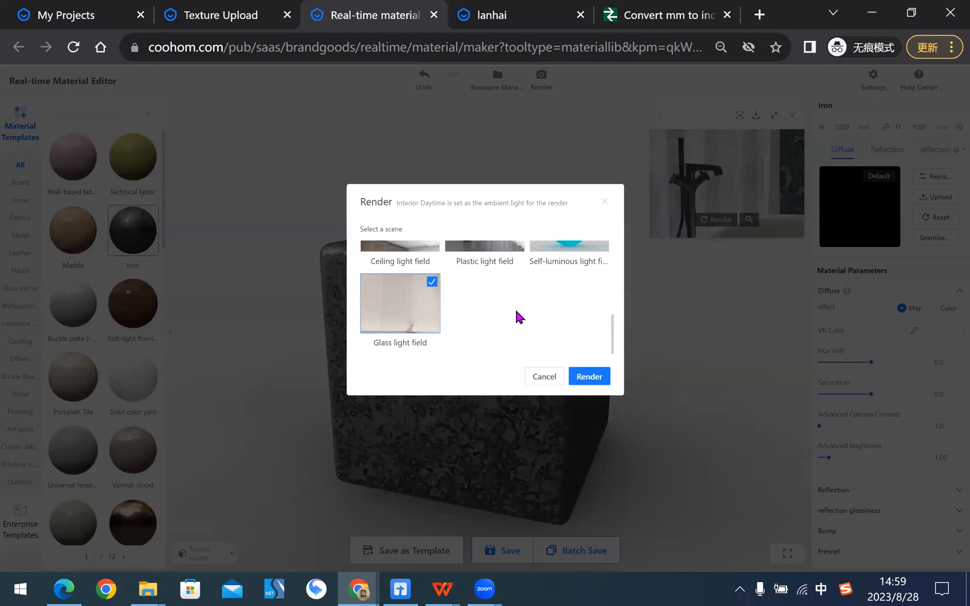
left_click(589, 377)
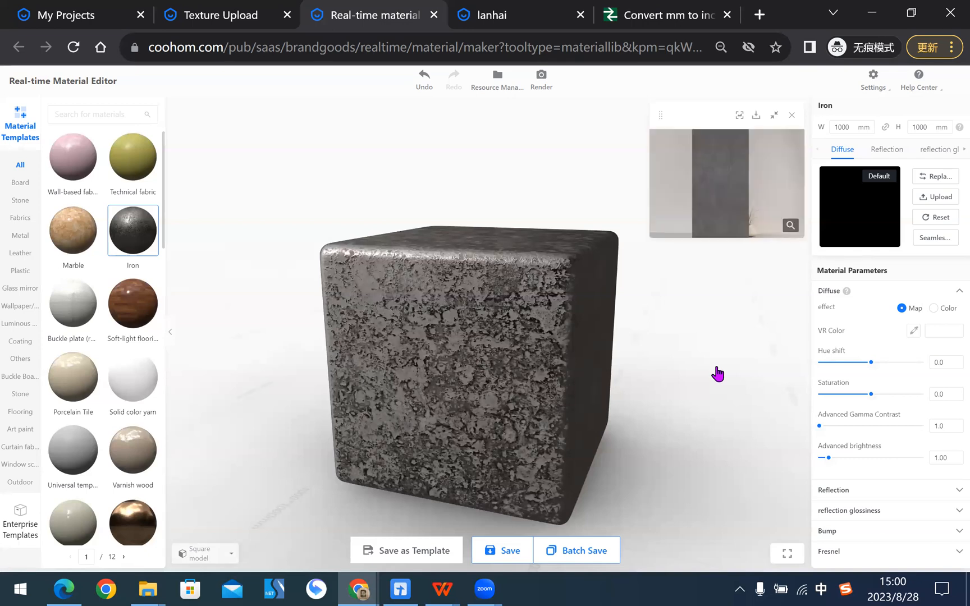
left_click(790, 226)
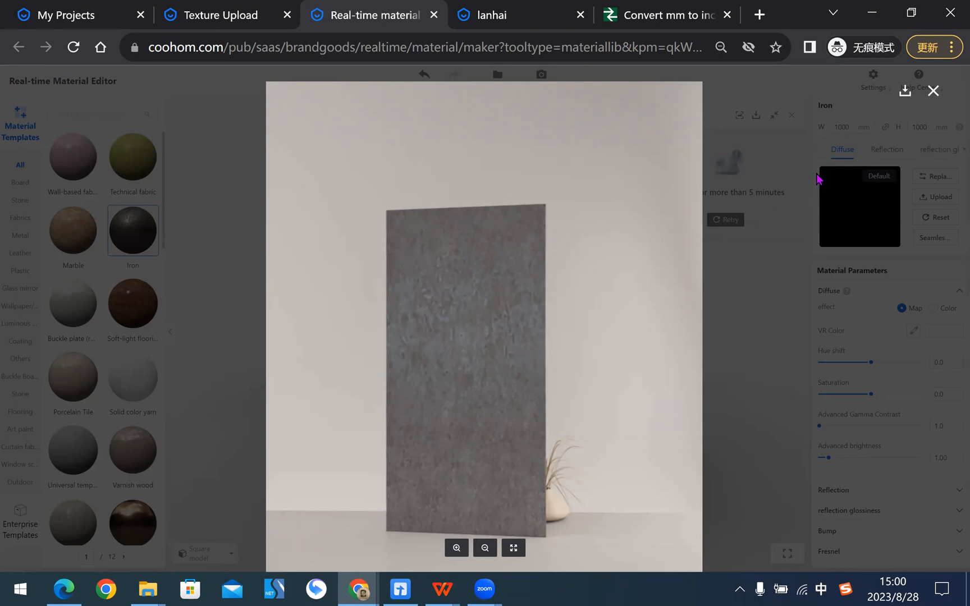
left_click(932, 92)
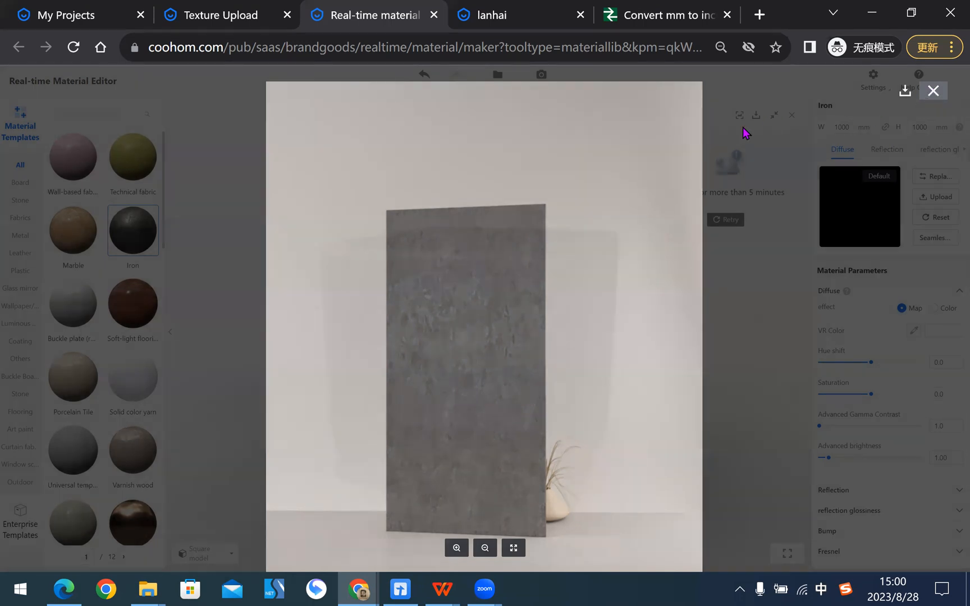
- Render the Iron material in the Metal light field scene and examine the enlarged render
left_click(739, 117)
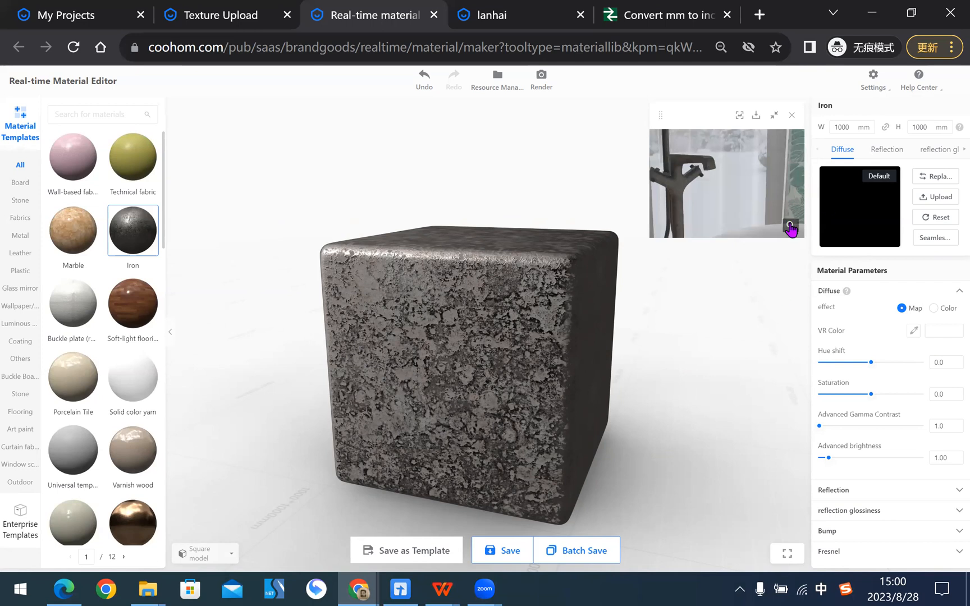
left_click(791, 225)
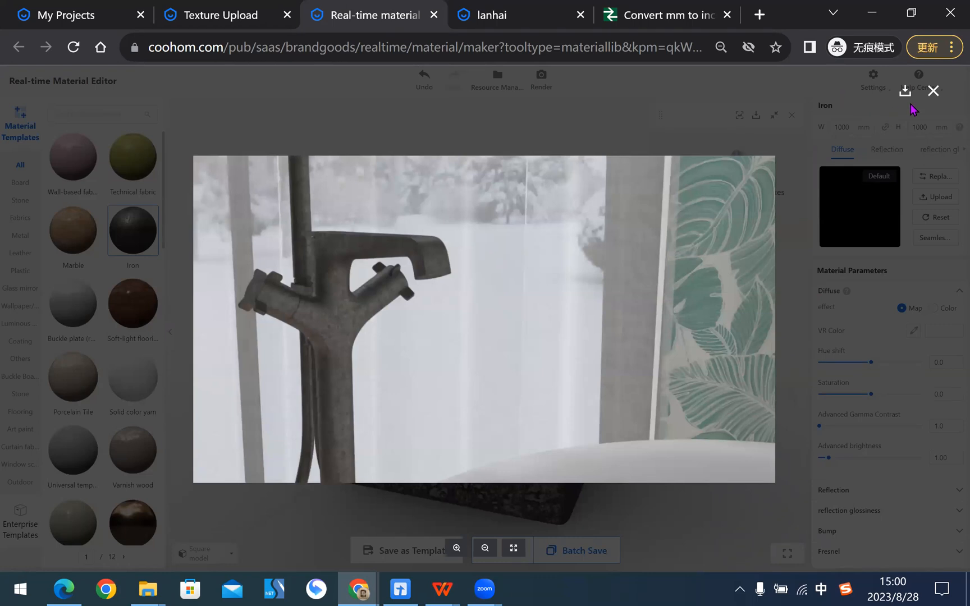
left_click(933, 91)
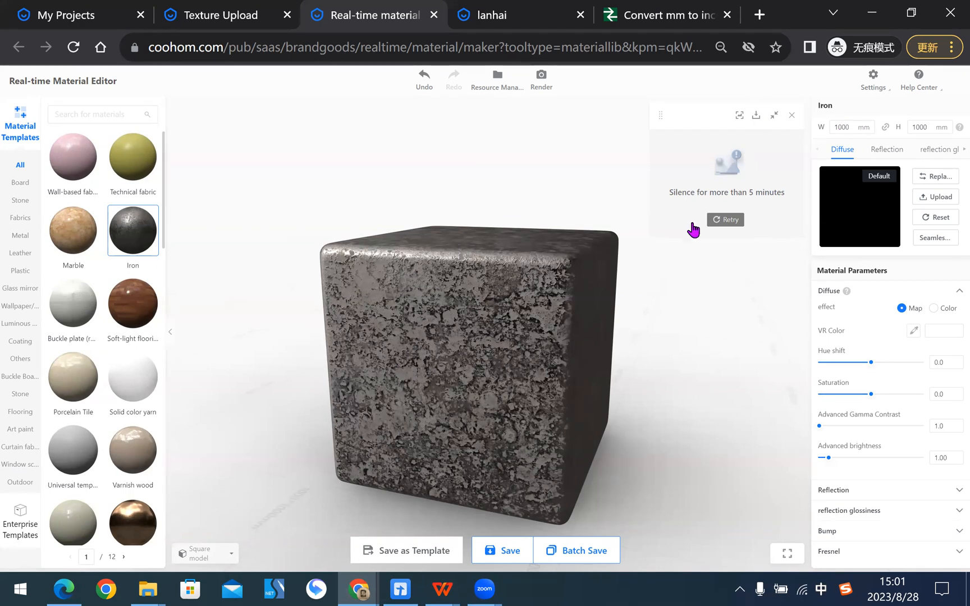
- Switch to the Real-time material editor presentation in WPS Office and read the slide on the Diffuse and VRcolor settings
mouse_move(636, 349)
left_mouse_down()
mouse_move(583, 370)
mouse_move(654, 352)
left_mouse_up()
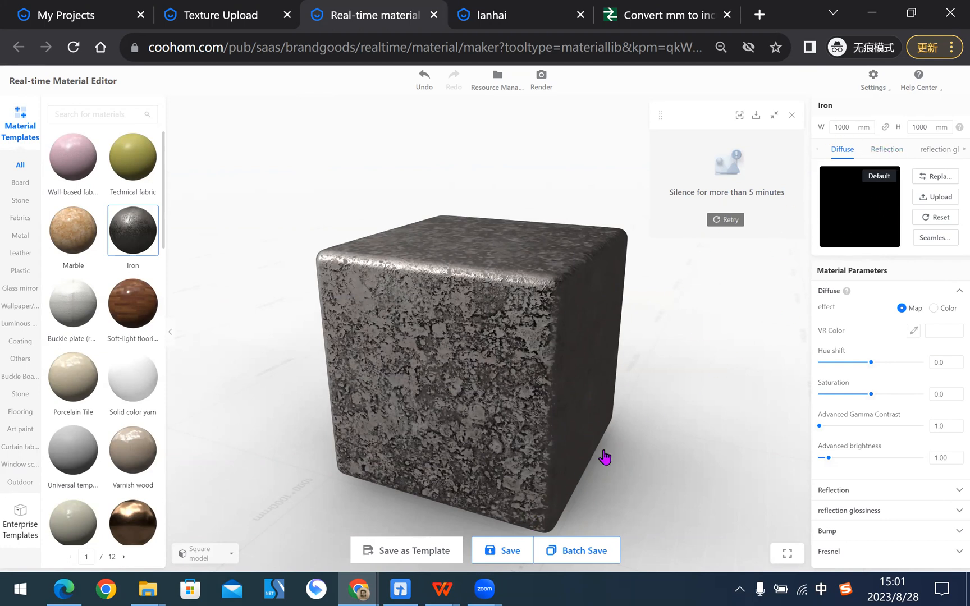
left_click(442, 589)
left_click(834, 475)
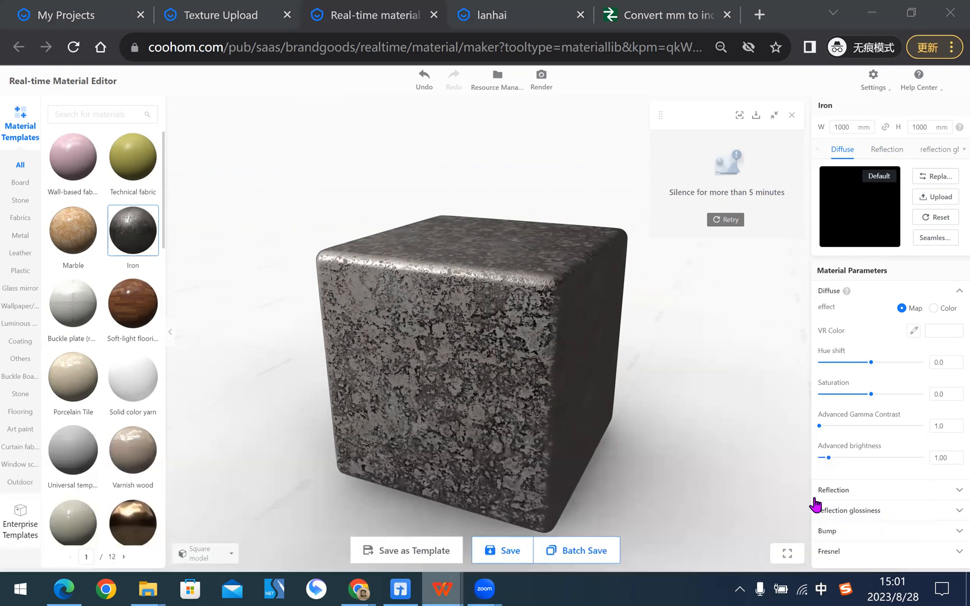
key("ctrl+Tab")
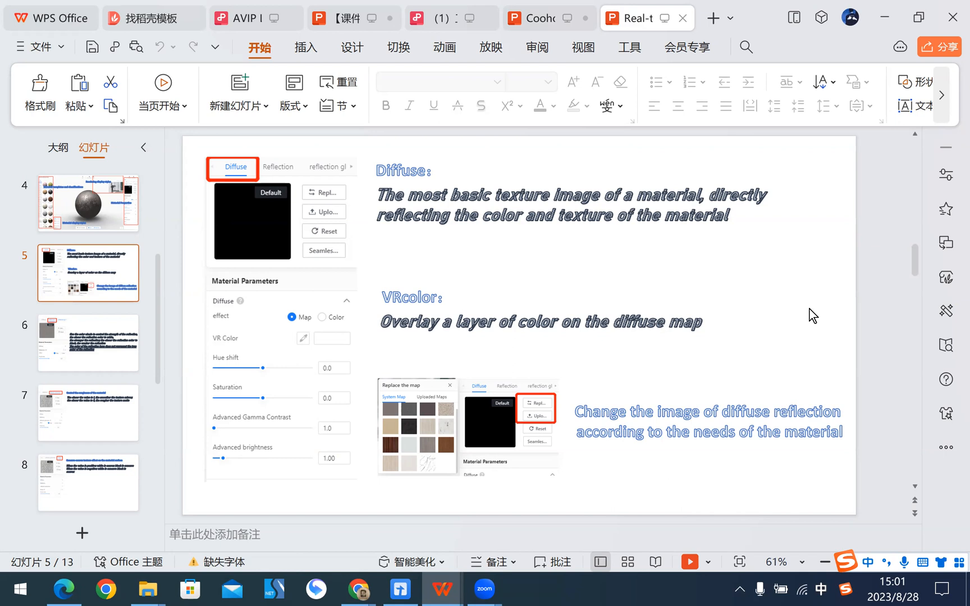
key("alt+Tab")
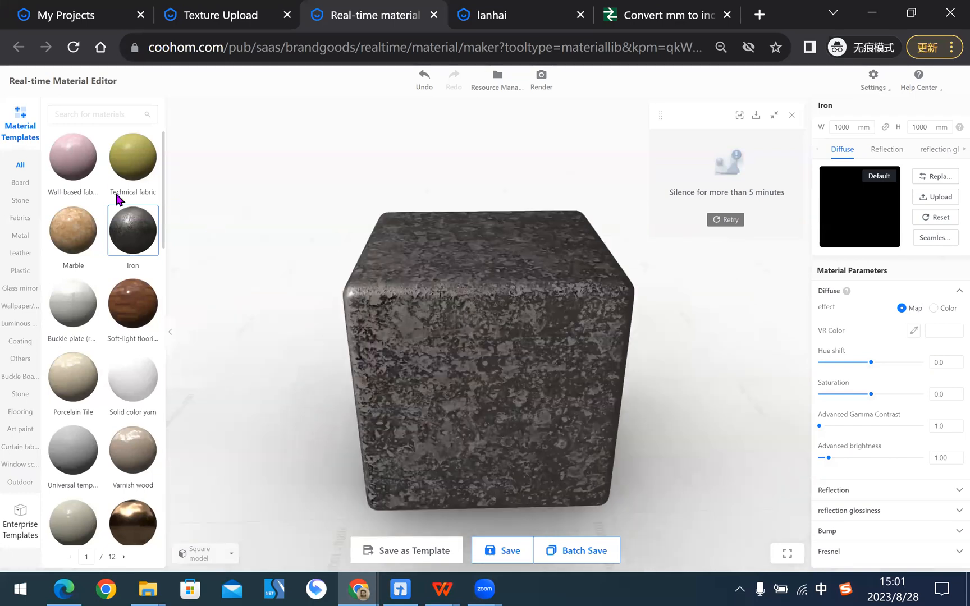
- Load the dark Decorative wood grain (matte) template from the Board category and inspect it on the sphere
left_click(20, 183)
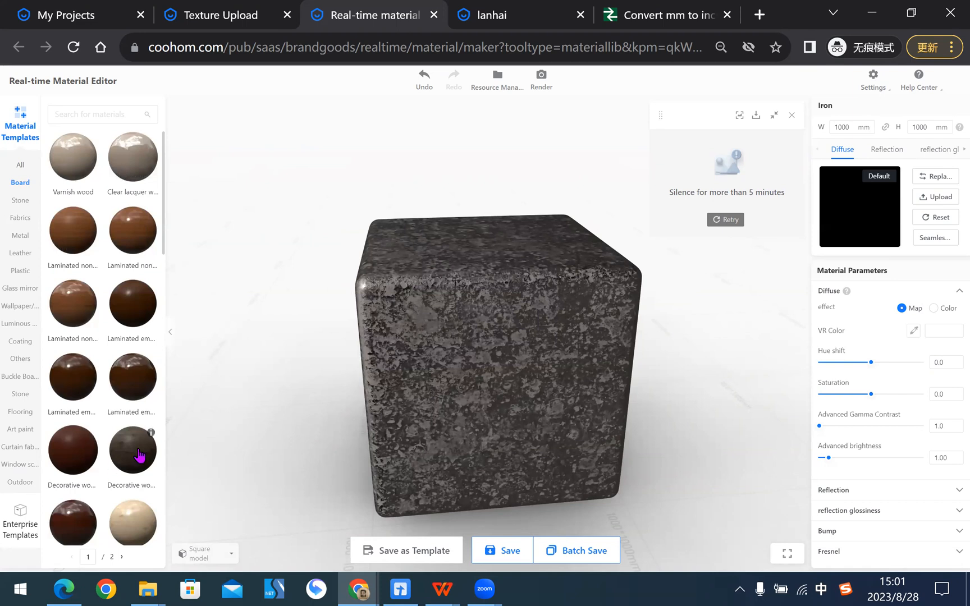
left_click(127, 465)
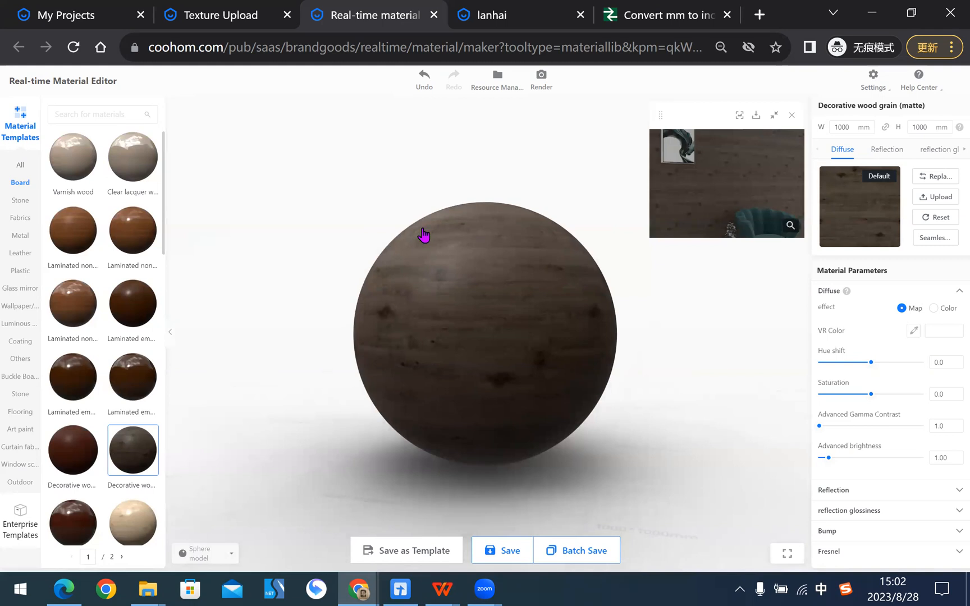
left_click_drag(599, 365, 646, 375)
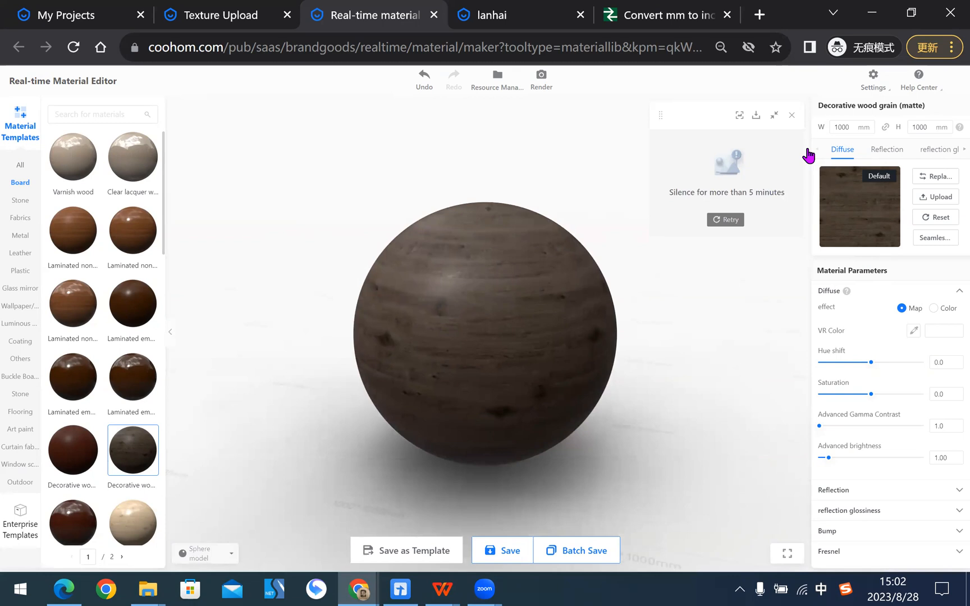
- Upload the dark wood image from the desktop's Texture mapping folder as the material's diffuse map
left_click(948, 198)
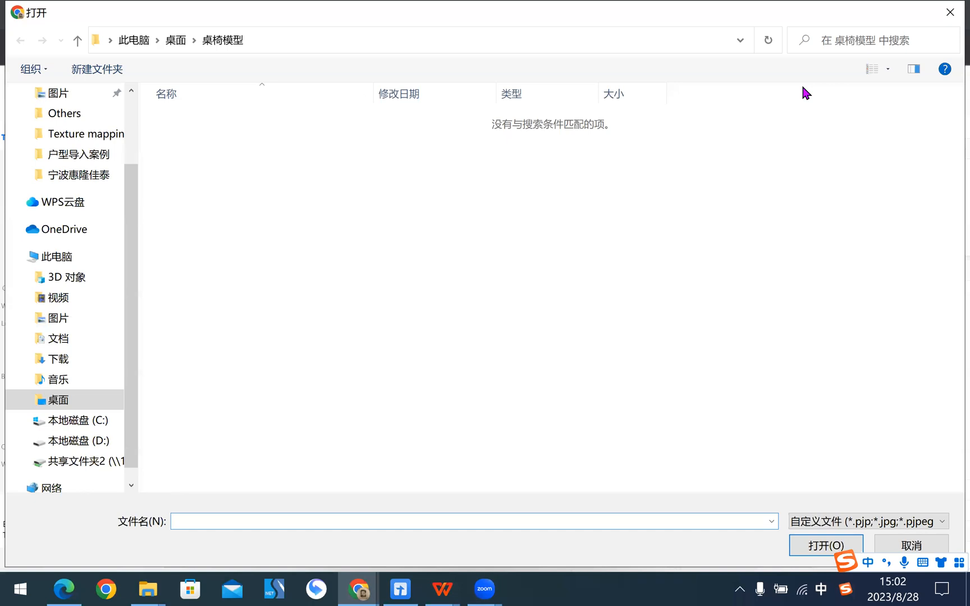
left_click(178, 42)
double_click(707, 135)
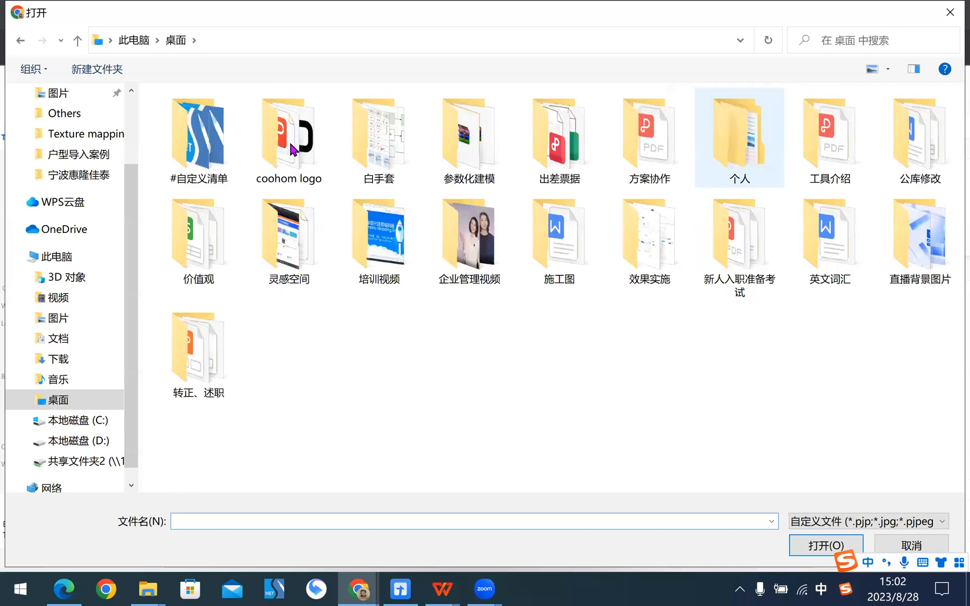
double_click(469, 138)
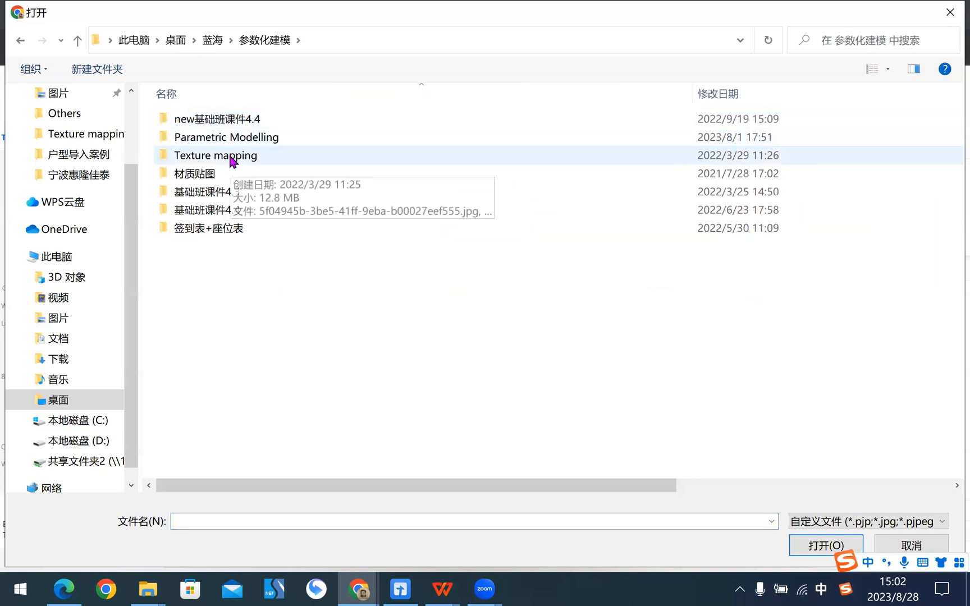
double_click(235, 157)
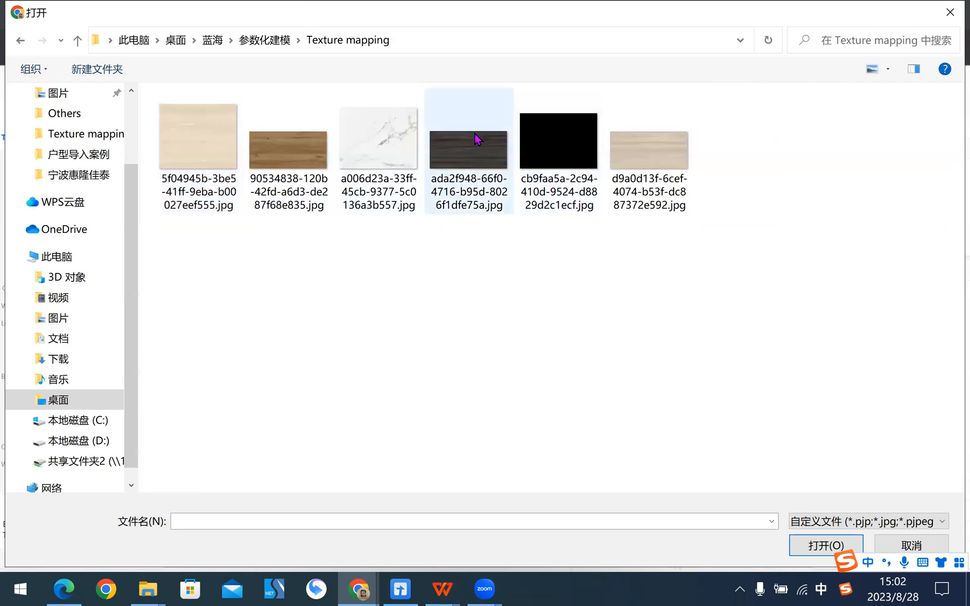
left_click(450, 148)
left_click(823, 546)
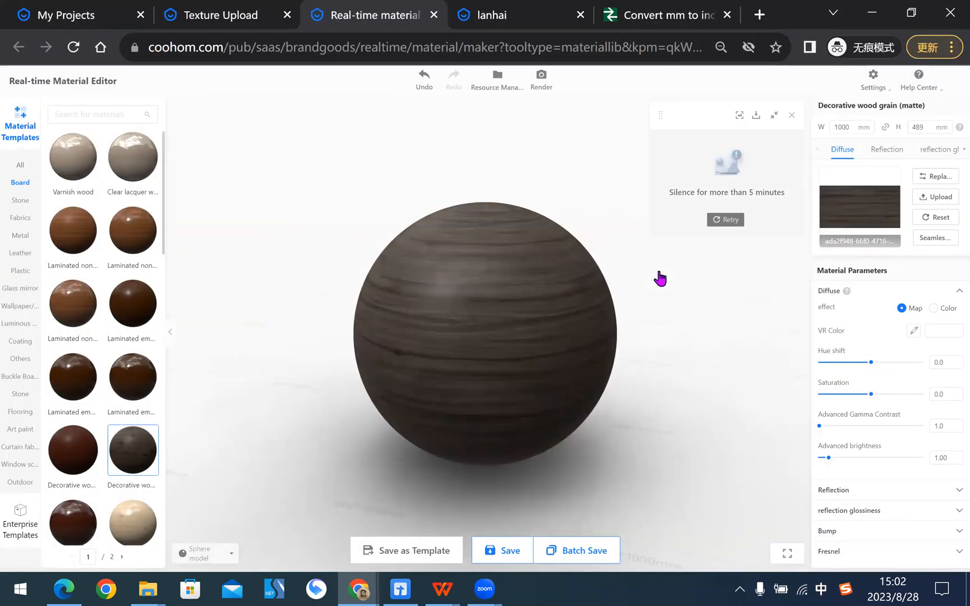
left_click_drag(656, 371, 536, 360)
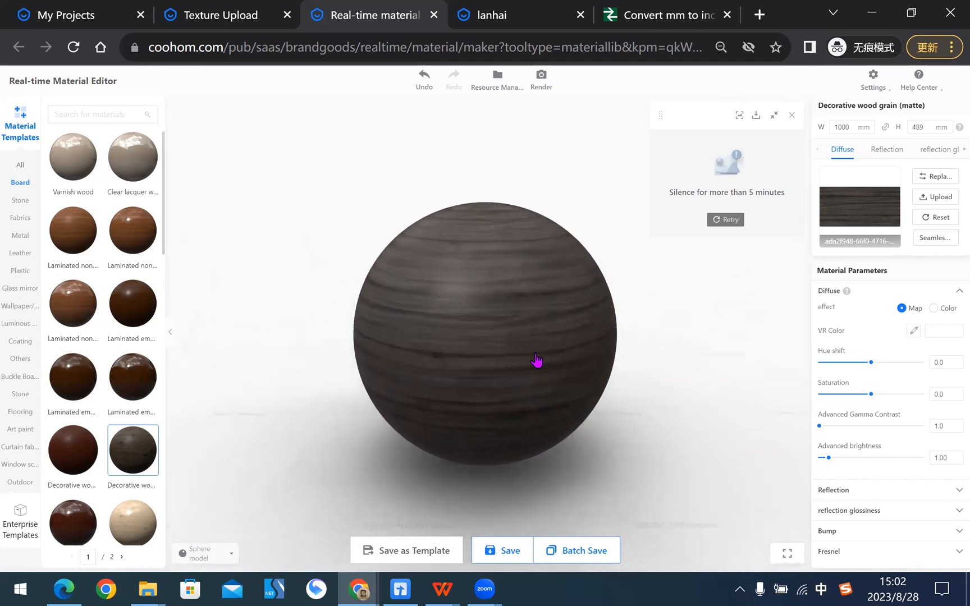
- Set the wood material's texture size to 4500 mm wide and 2201 mm high
double_click(852, 126)
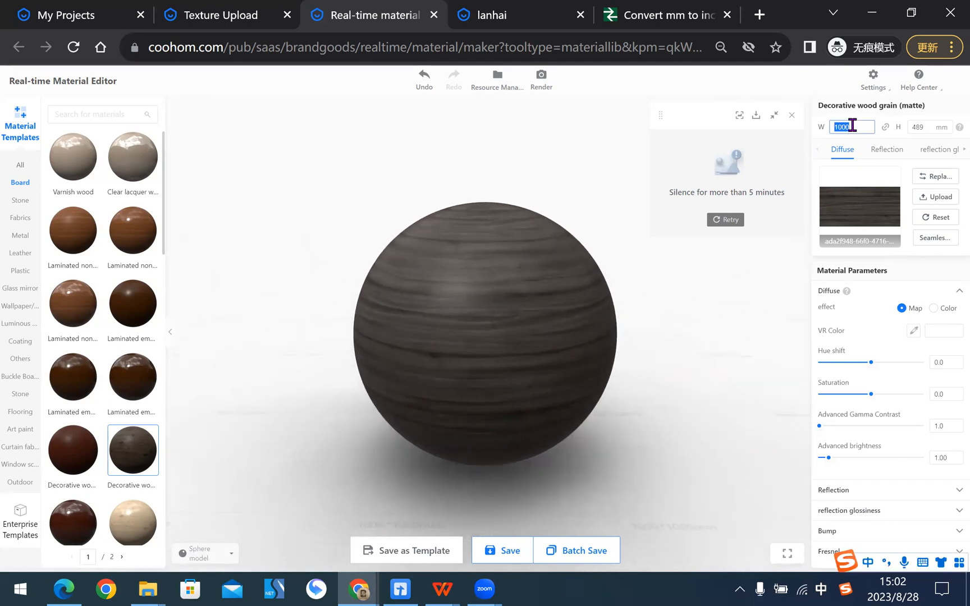
type("4500")
left_click(927, 126)
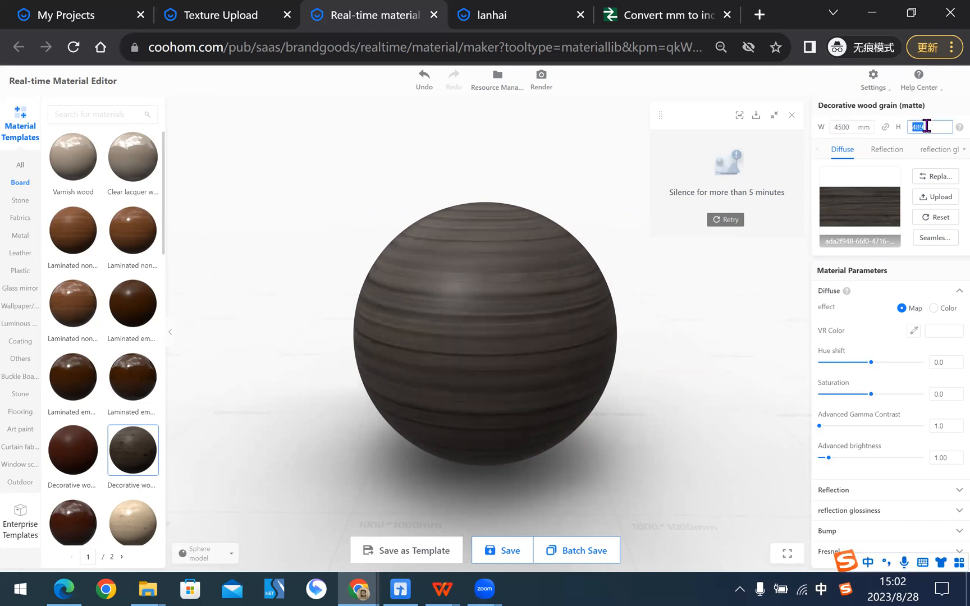
key("Return")
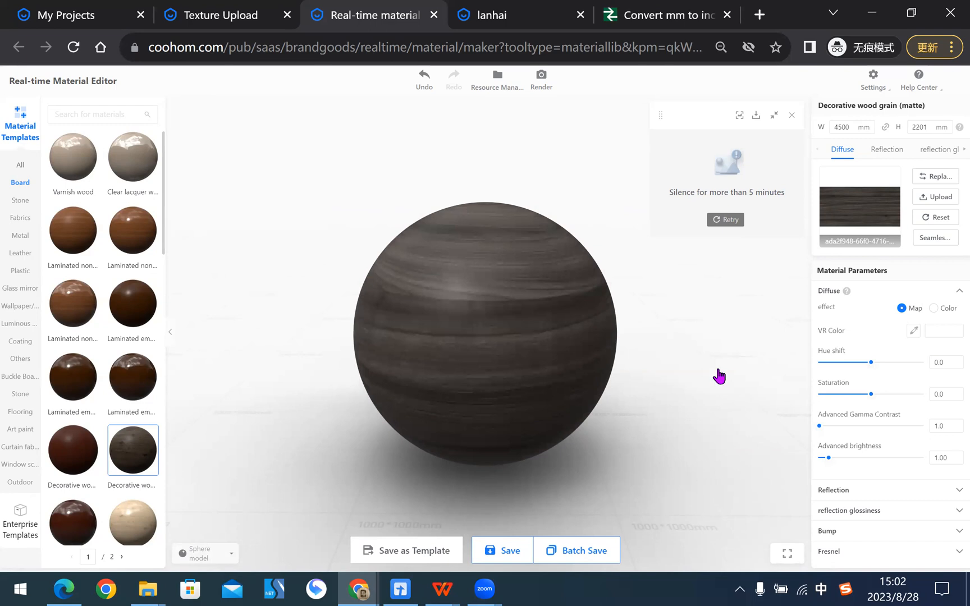
left_click_drag(671, 360, 578, 372)
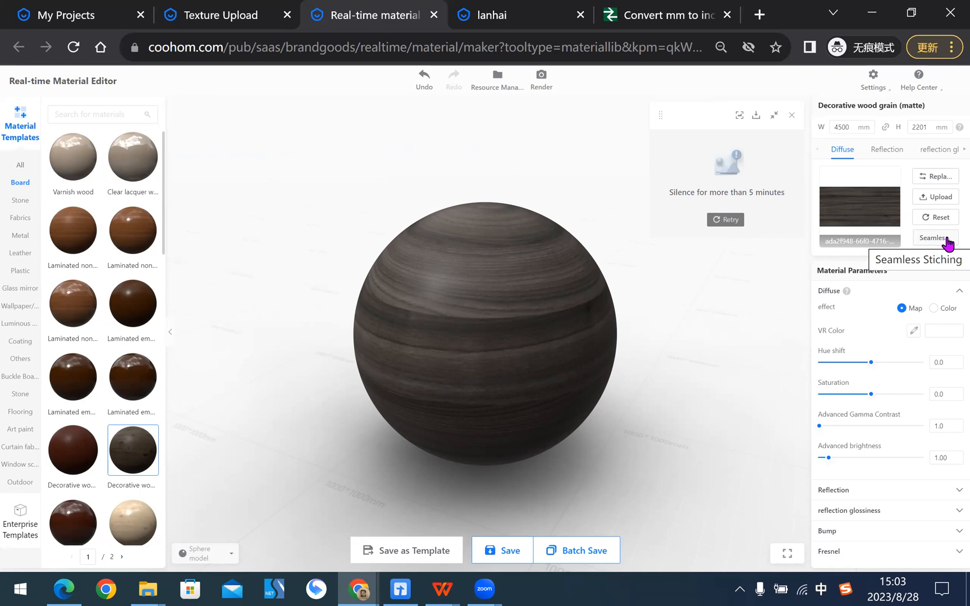
- Start Seamless stitching for the diffuse map and enlarge the selection frame to cover nearly the whole wood image
left_click(947, 244)
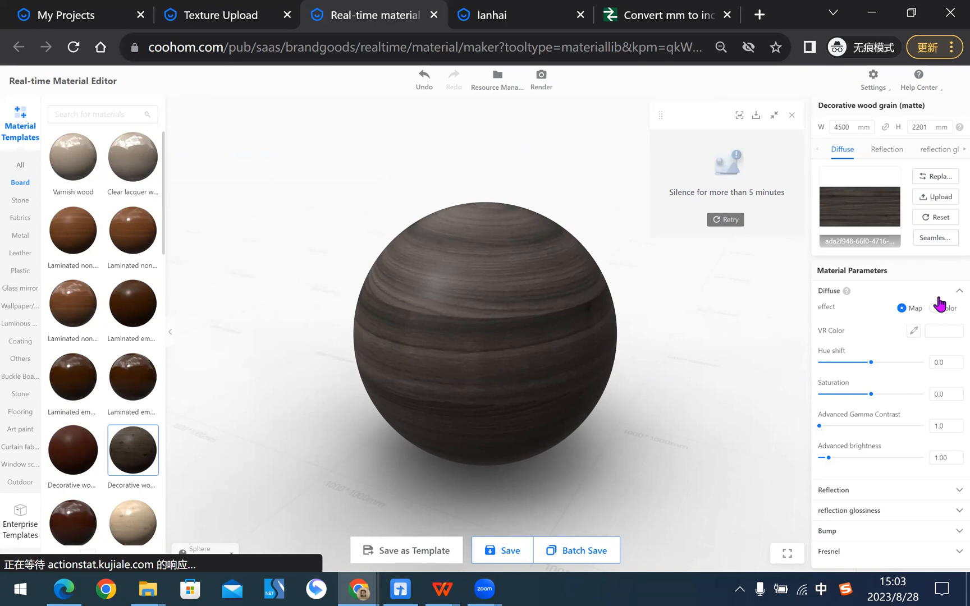
left_click(945, 241)
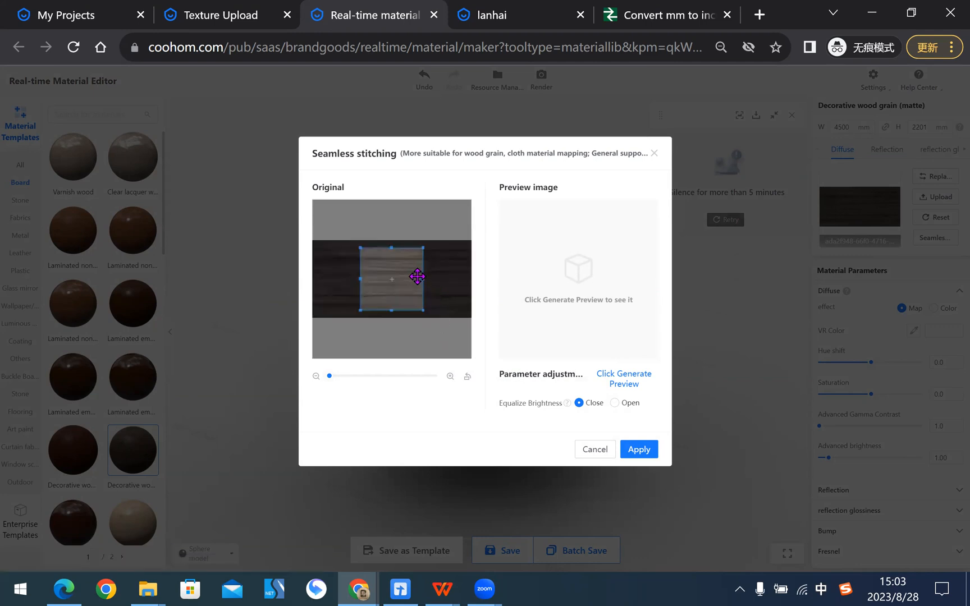
left_click_drag(423, 279, 469, 278)
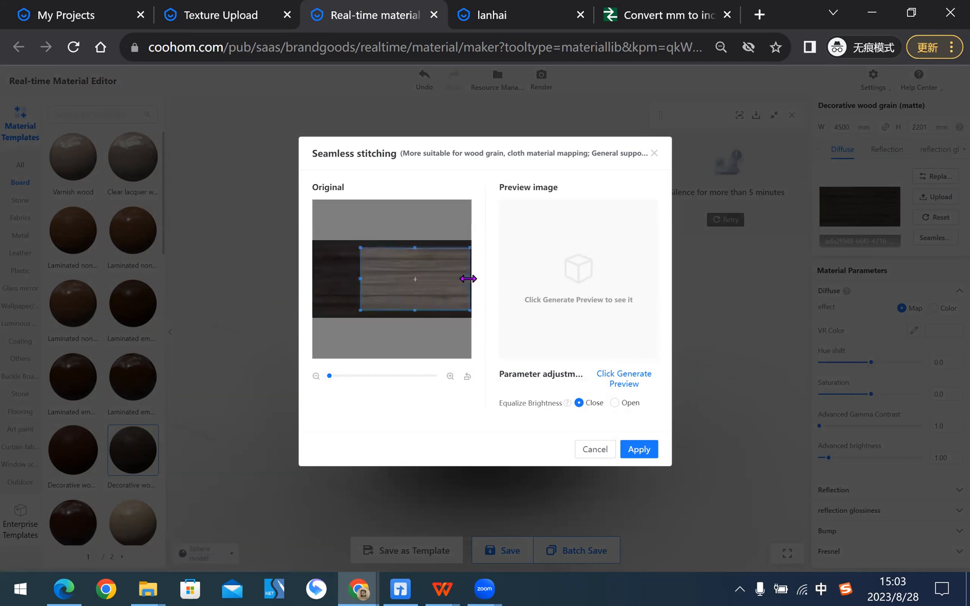
left_click_drag(360, 279, 315, 281)
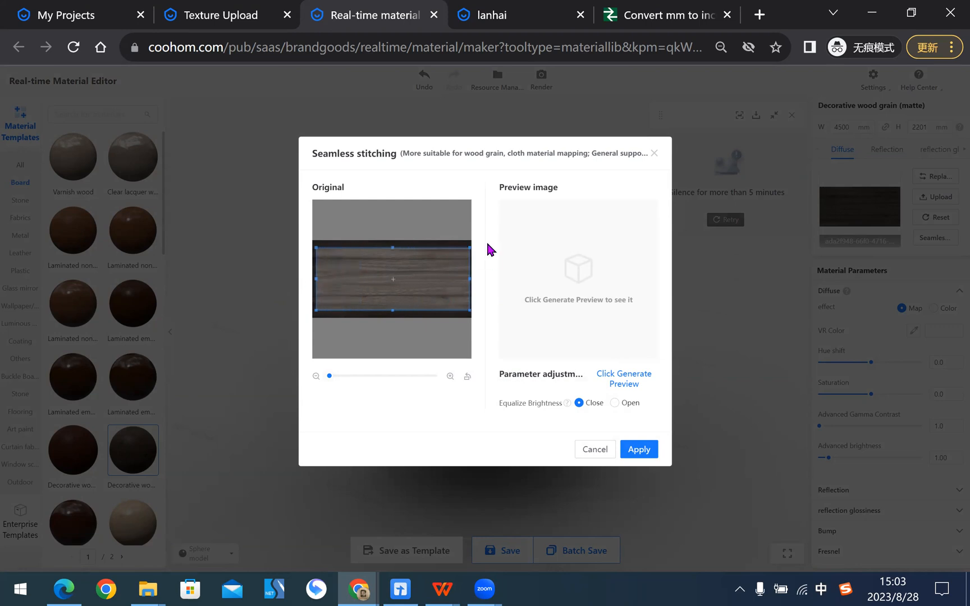
left_click_drag(393, 249, 393, 243)
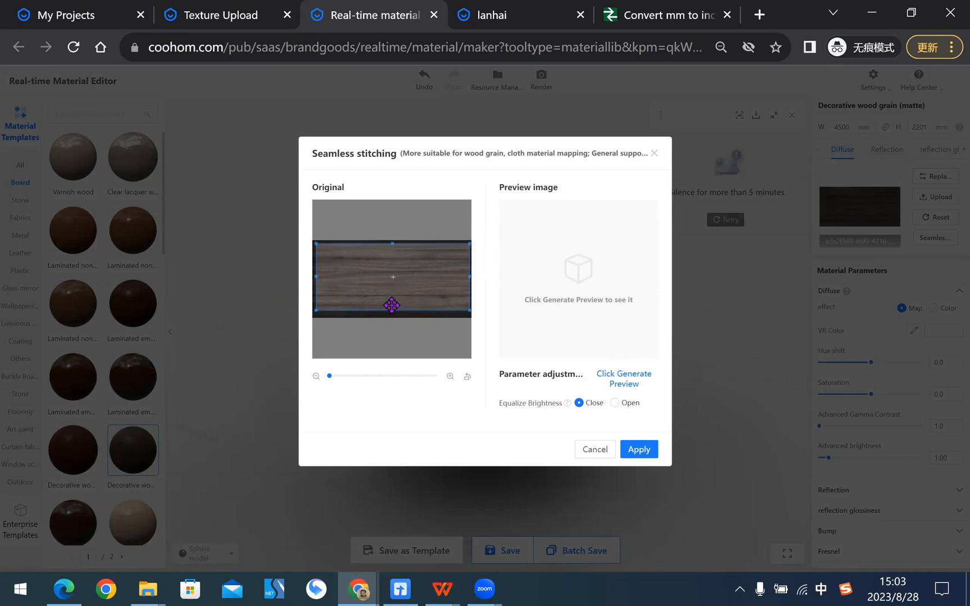
left_click_drag(390, 309, 390, 315)
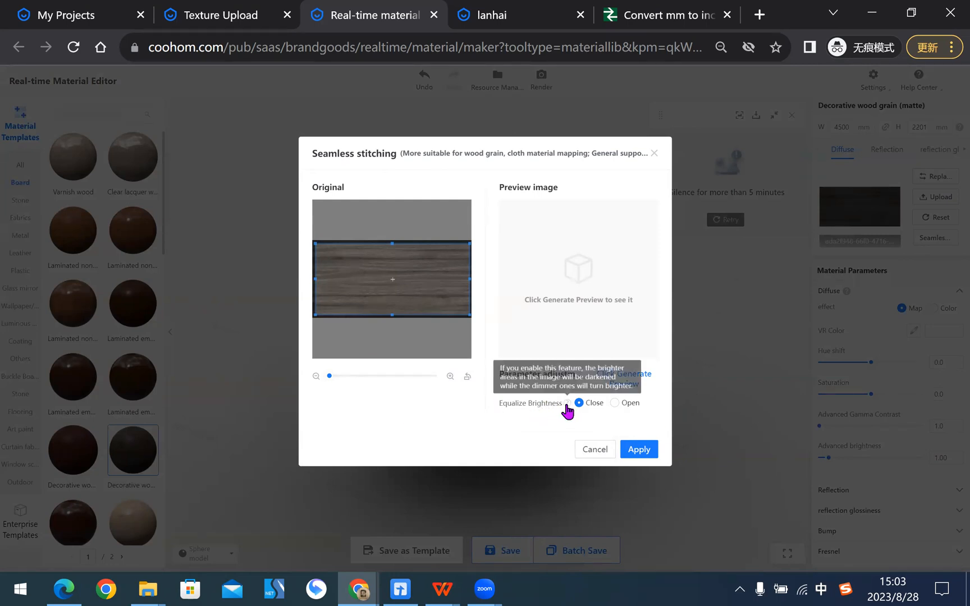
- Turn on Equalize Brightness, apply the seamless stitching, and inspect the wood on the sphere
left_click(615, 404)
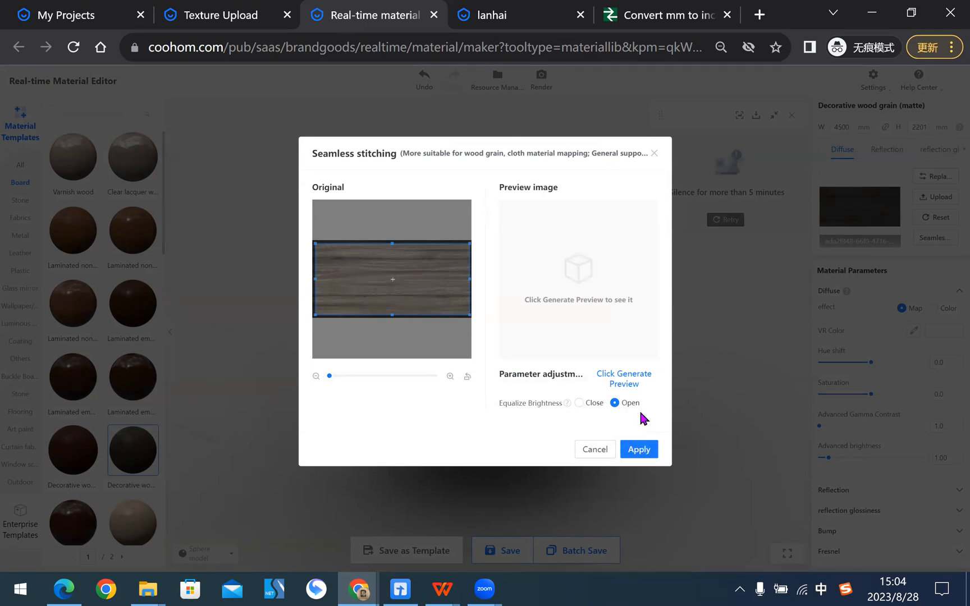
left_click(640, 449)
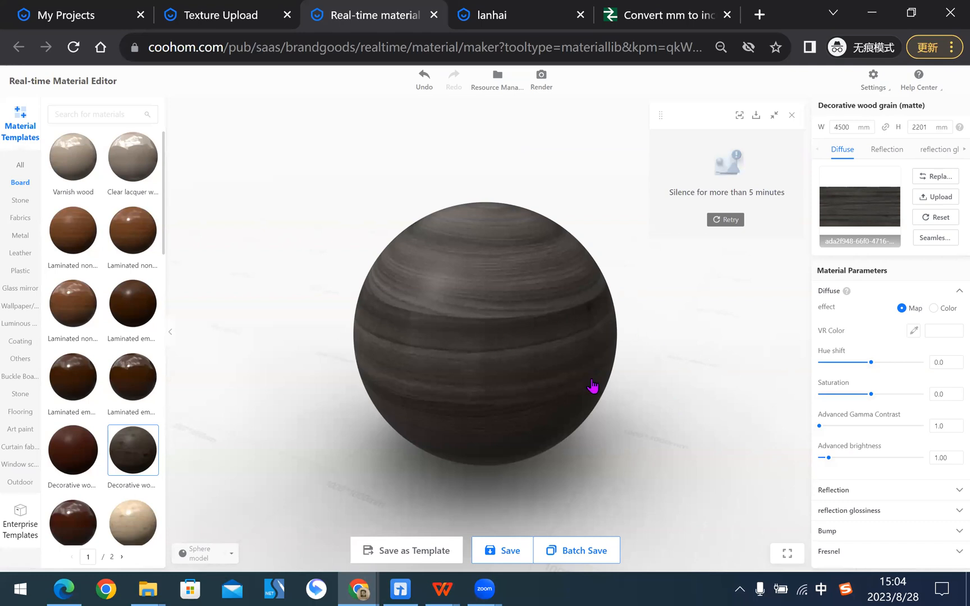
left_click_drag(697, 382, 583, 406)
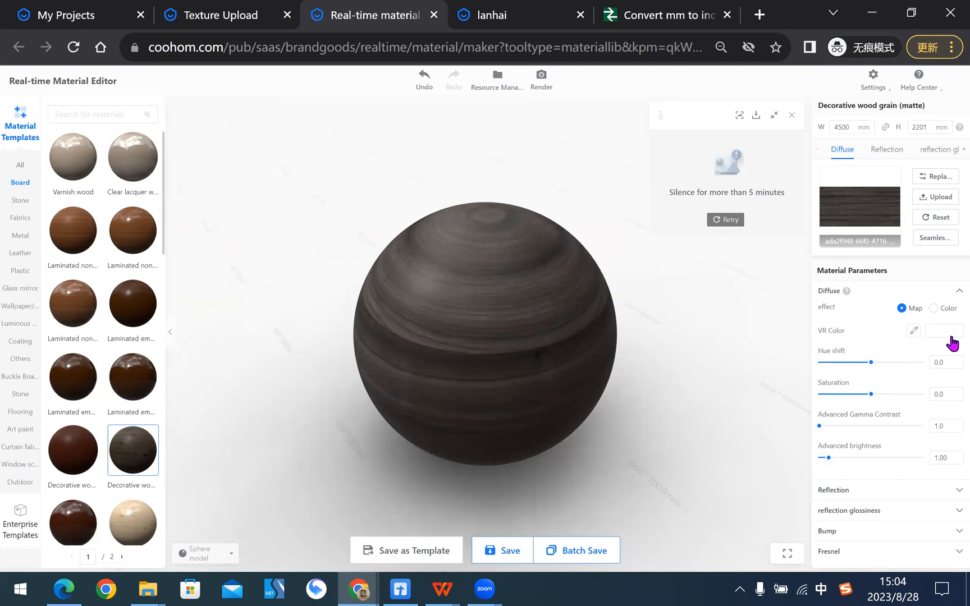
- Review the VRcolor explanation on the presentation slide in WPS Office and return to the material editor
left_click(455, 589)
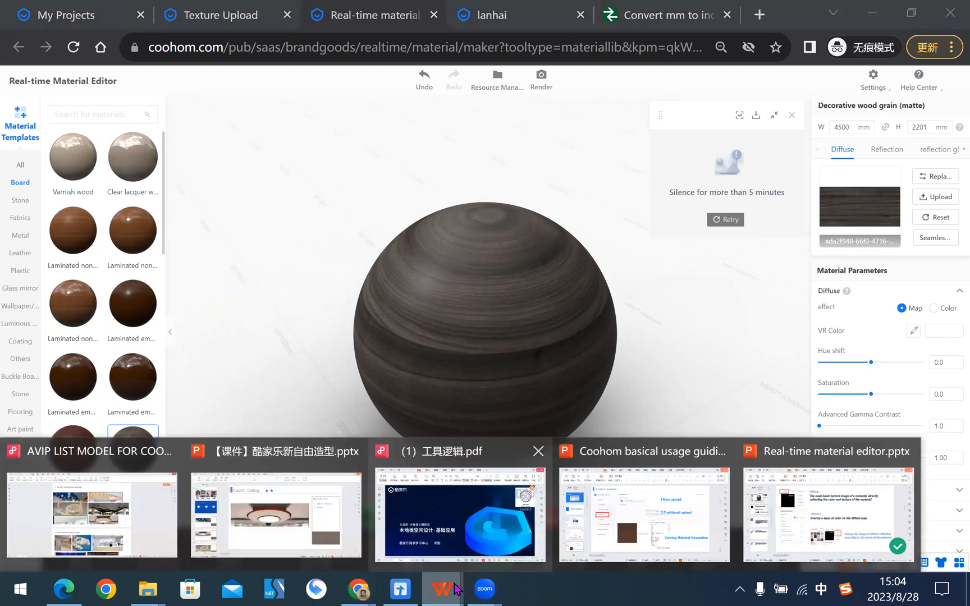
left_click(817, 500)
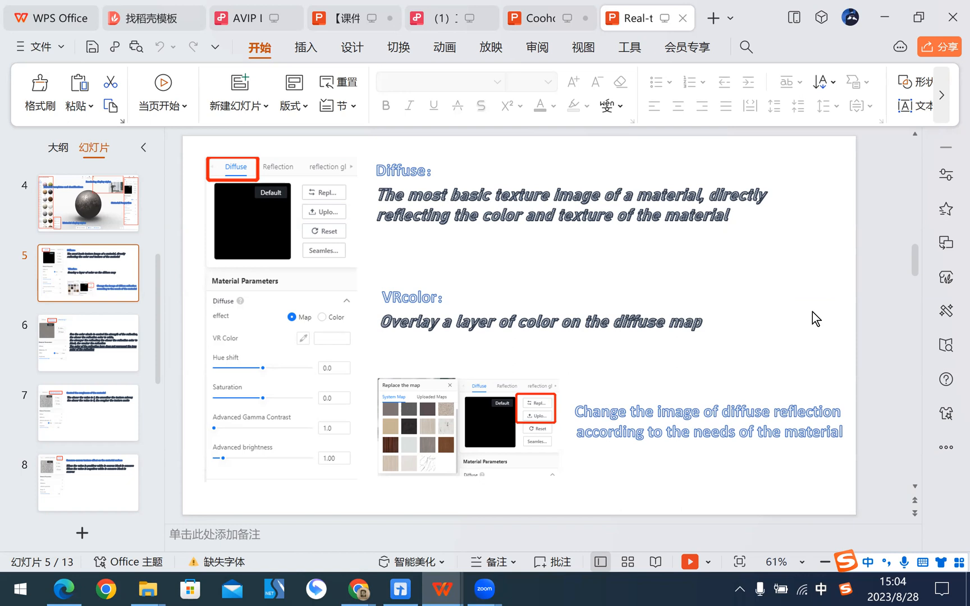
key("alt+Tab")
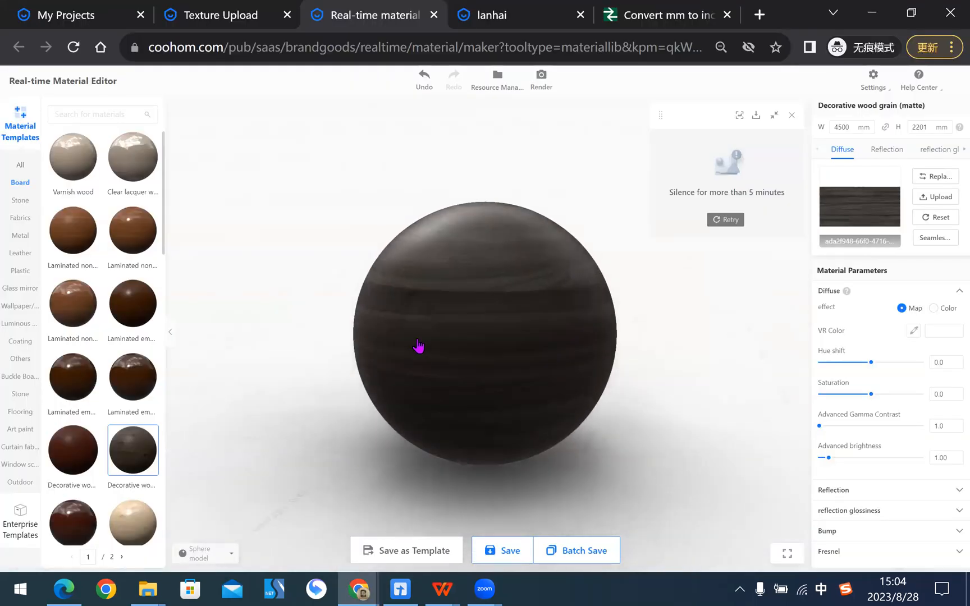
left_click_drag(419, 346, 486, 333)
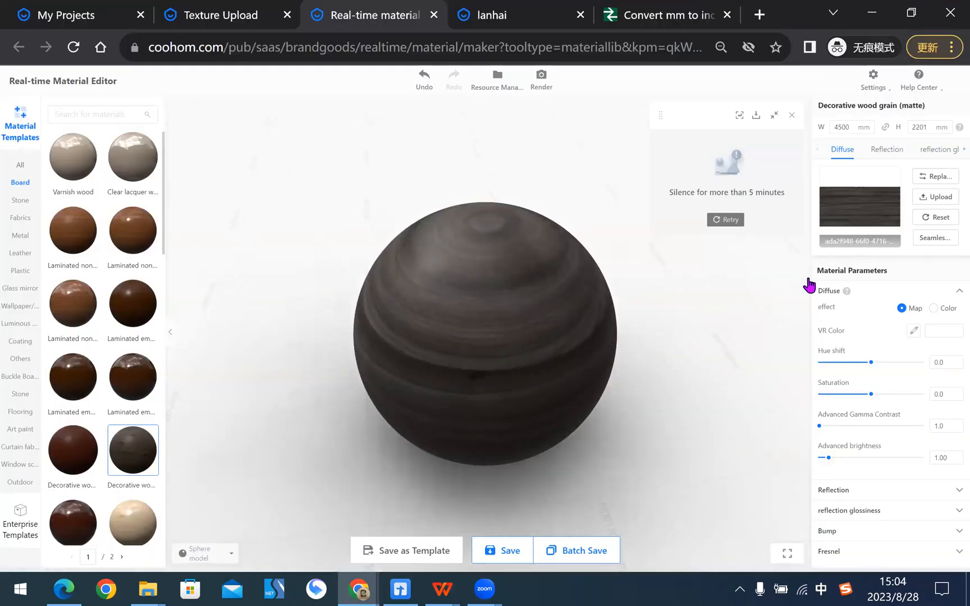
- Try red, green and blue VR Color overlays on the wood grain material, and return the color to #FFFFFF
left_click(946, 332)
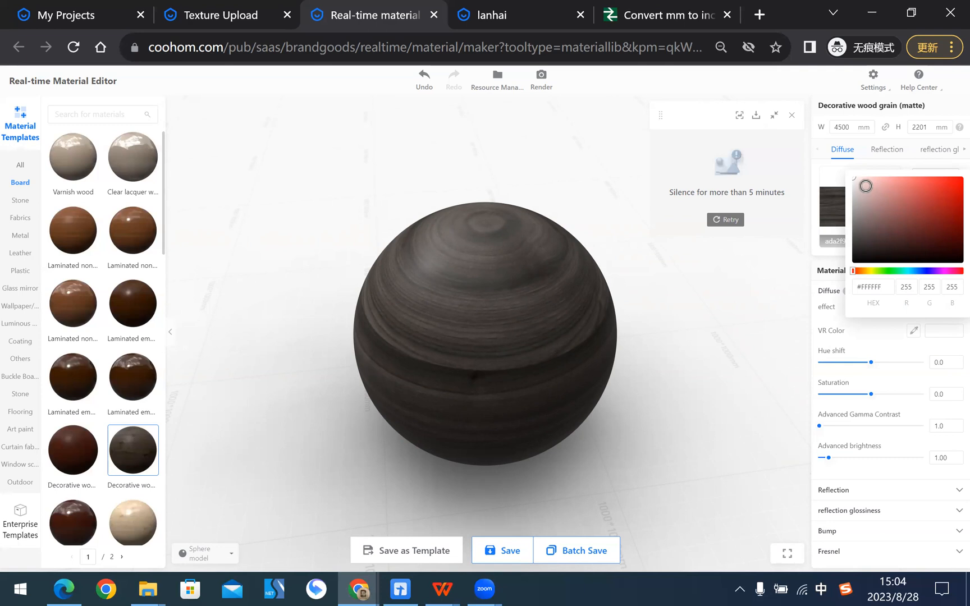
left_click_drag(890, 187, 953, 178)
left_click(885, 271)
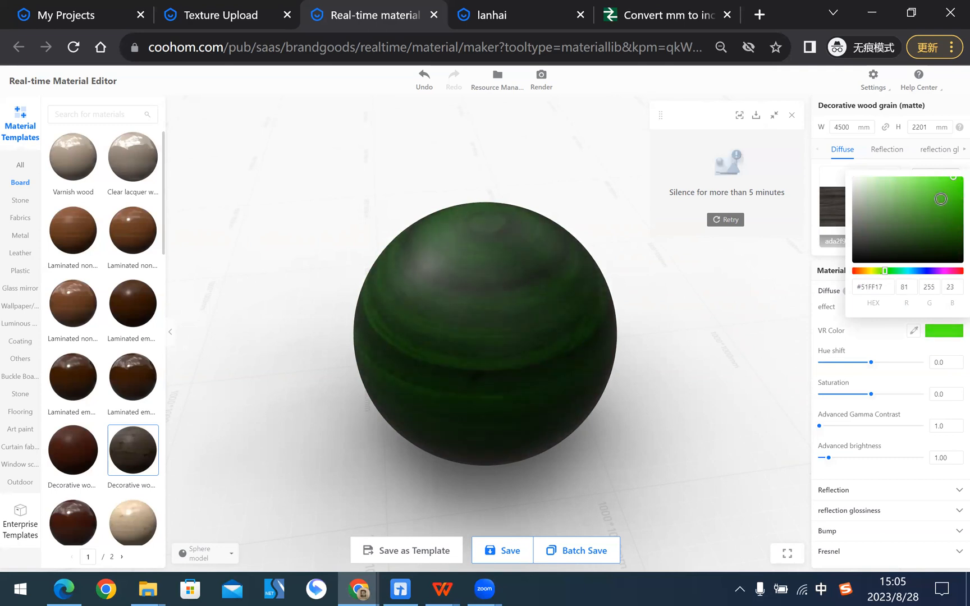
left_click(923, 271)
left_click_drag(931, 245, 961, 175)
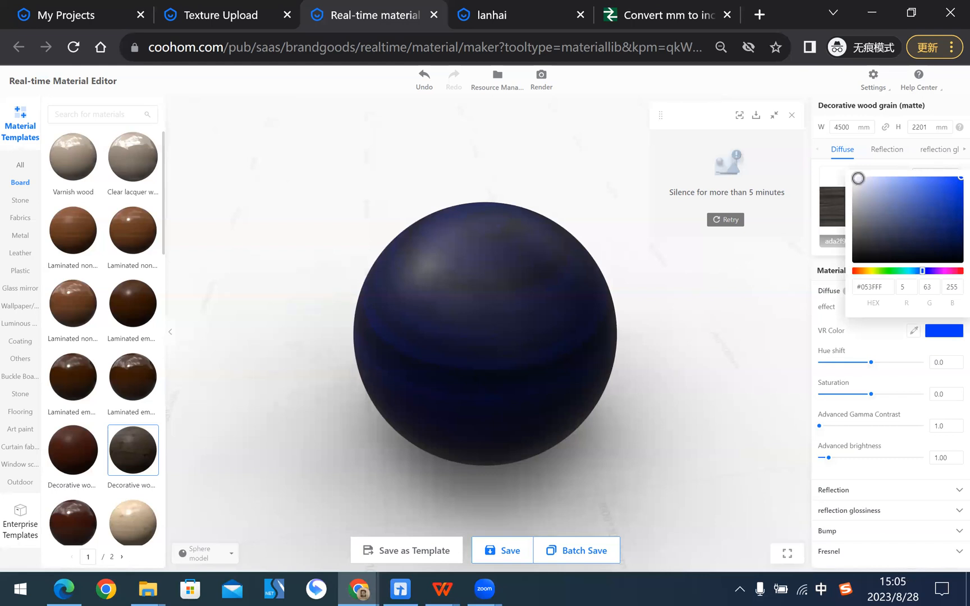
left_click_drag(850, 177, 819, 157)
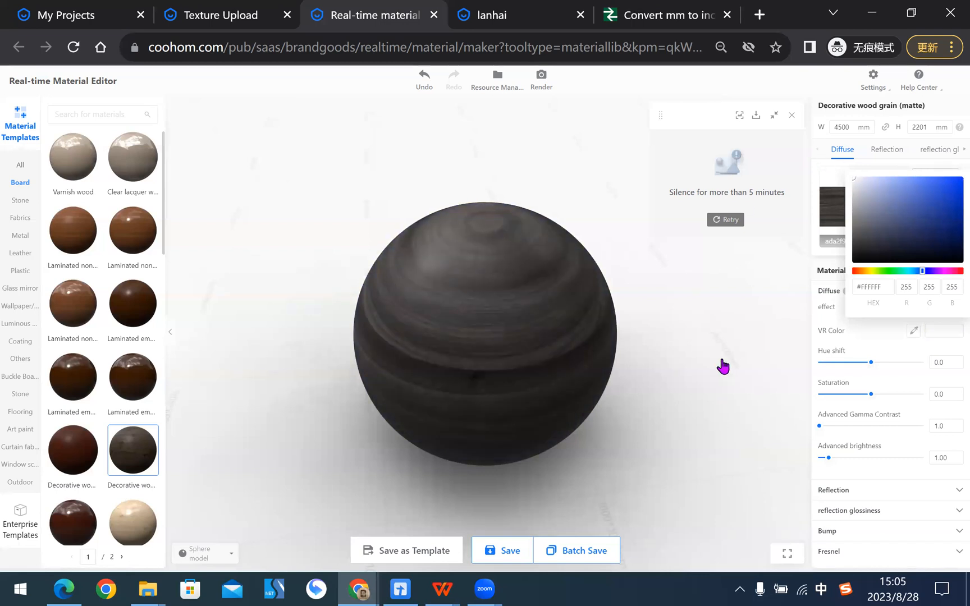
left_click(685, 348)
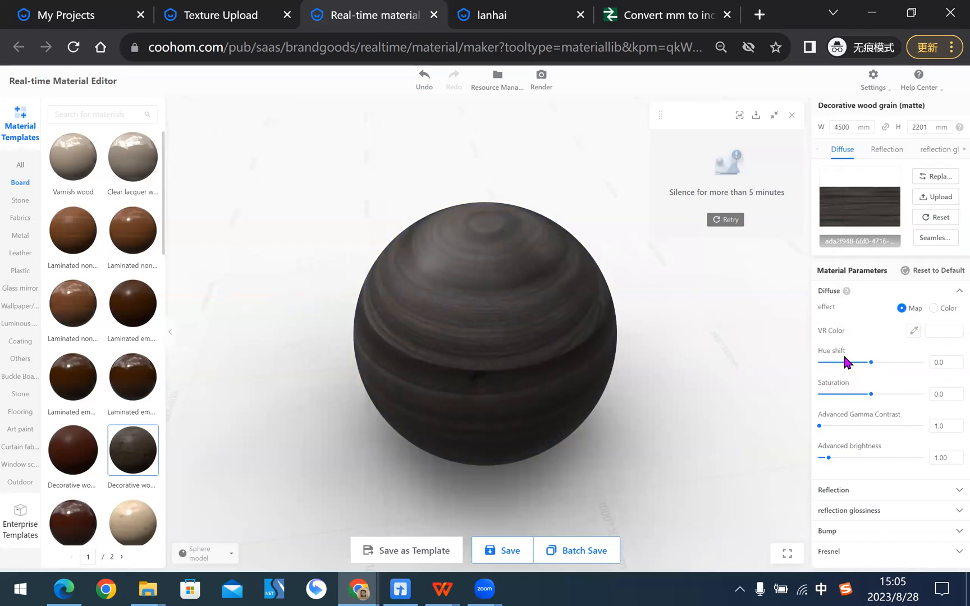
- Set the diffuse map's hue shift to about -12.3, saturation to about 31.9 and Advanced Gamma Contrast to 1.4
left_click_drag(871, 368, 873, 413)
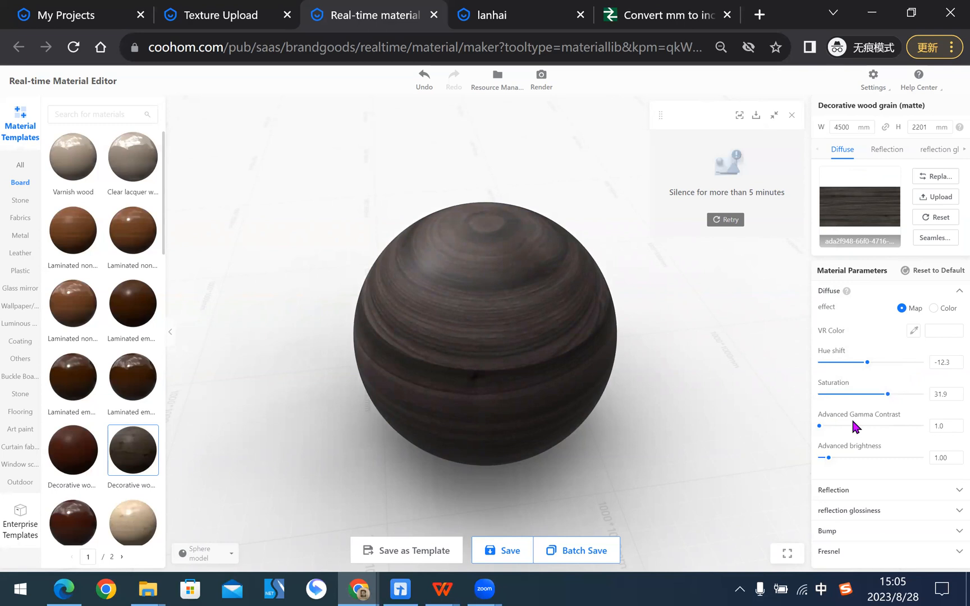
left_click(945, 425)
key("Down")
key("Down")
key("Down")
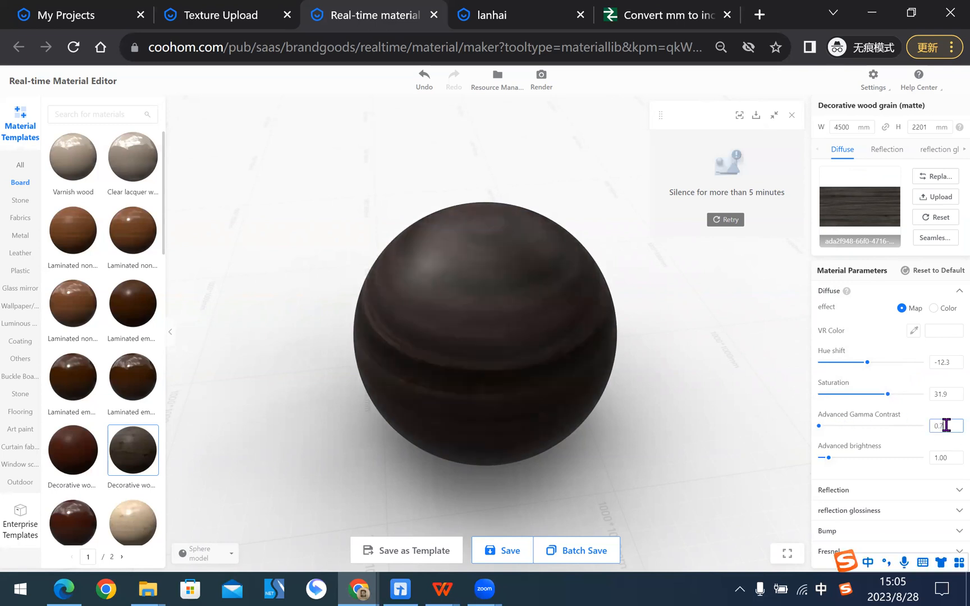
key("Up")
key("Up")
key("Up")
key("Up")
key("Up")
key("Up")
key("Up")
key("Up")
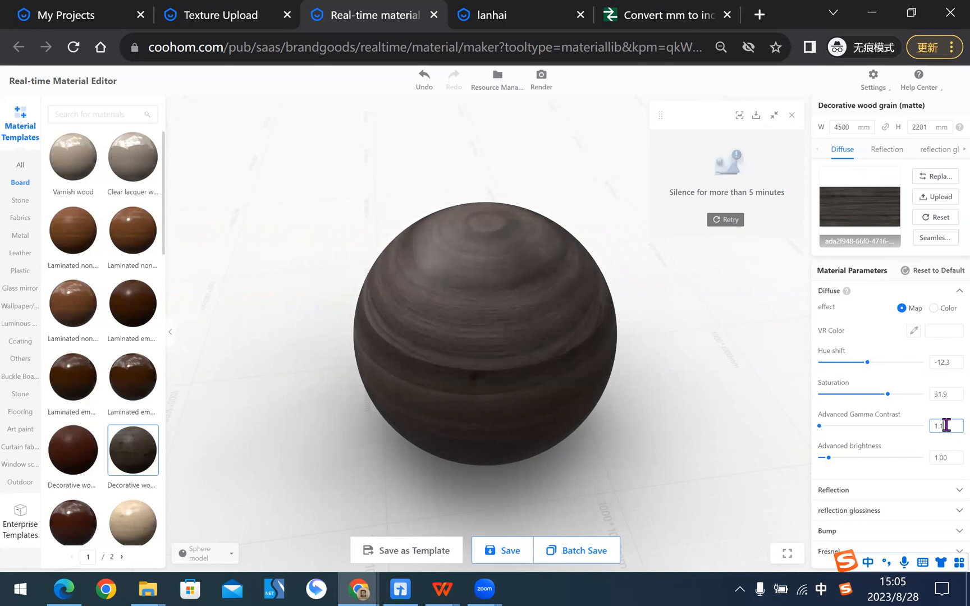
key("Down")
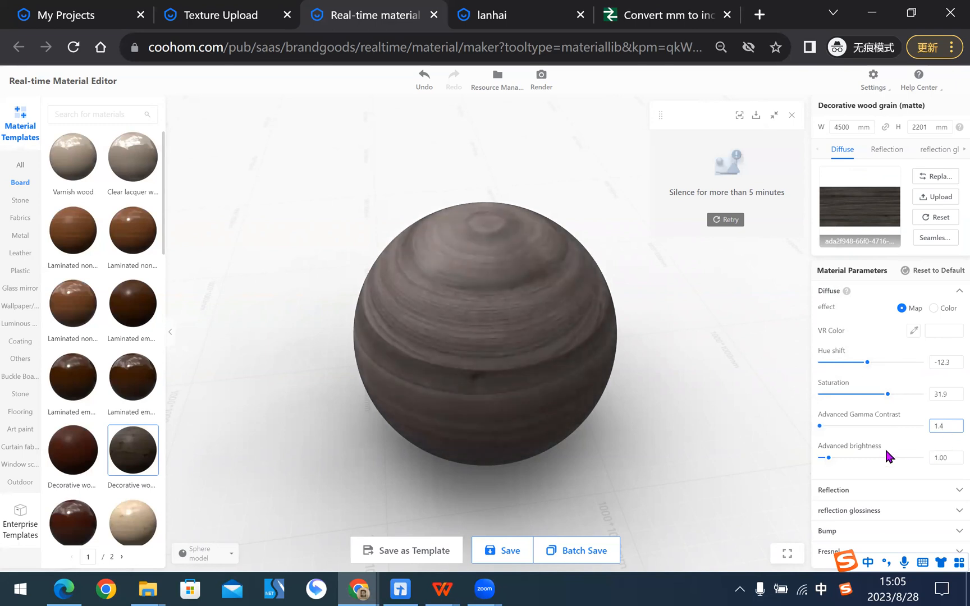
- Raise the diffuse map's Advanced brightness to 1.23
left_click(948, 458)
key("Up")
key("Up")
key("Up")
key("Up")
key("Up")
key("Up")
key("Up")
key("Up")
key("Up")
key("Up")
key("Up")
key("Up")
key("Up")
key("Up")
- Open the Reflection parameters, review the Reflection explanation on slide 6 in WPS Office, and return to the material editor
left_click(936, 494)
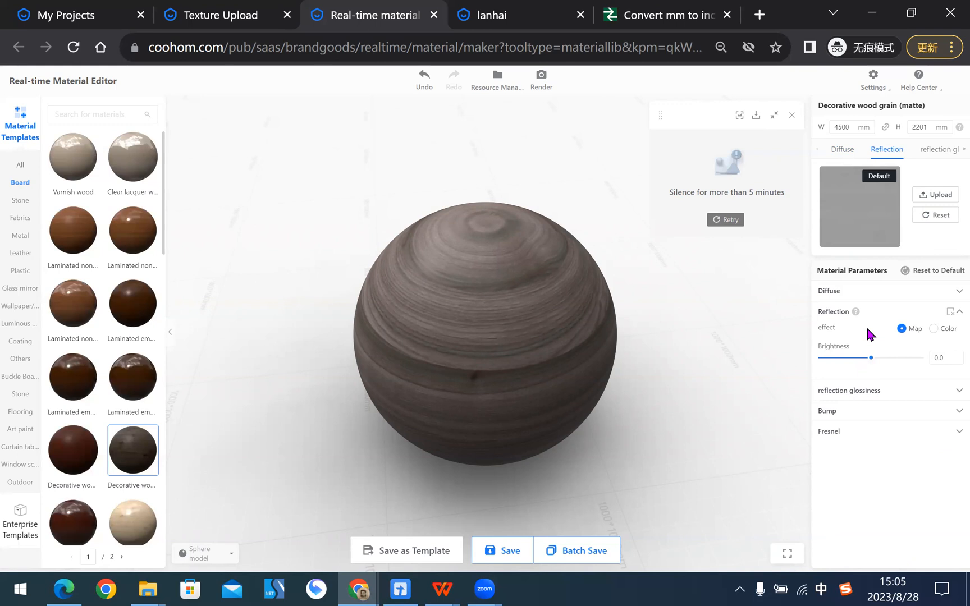
left_click(443, 589)
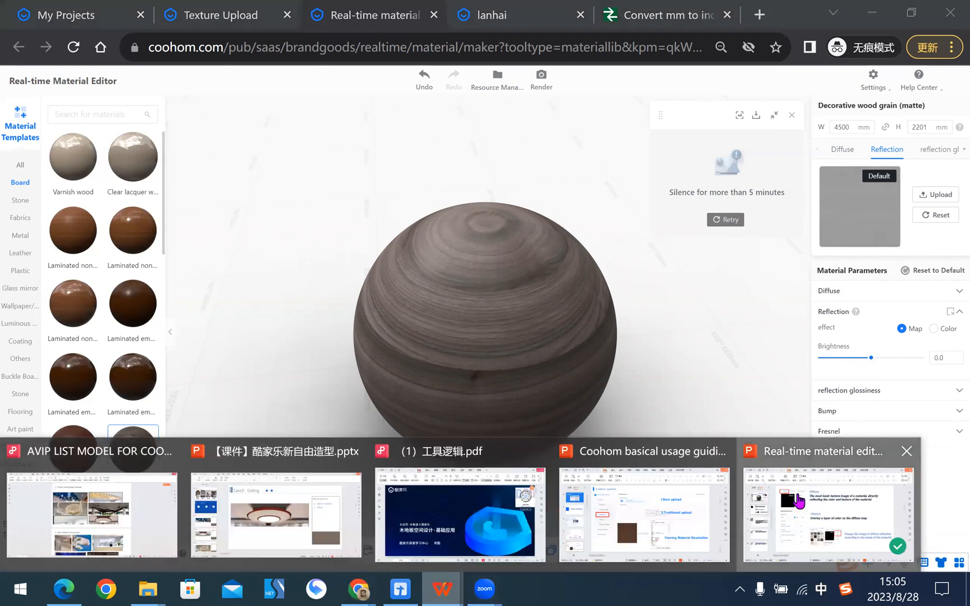
left_click(797, 502)
left_click(78, 339)
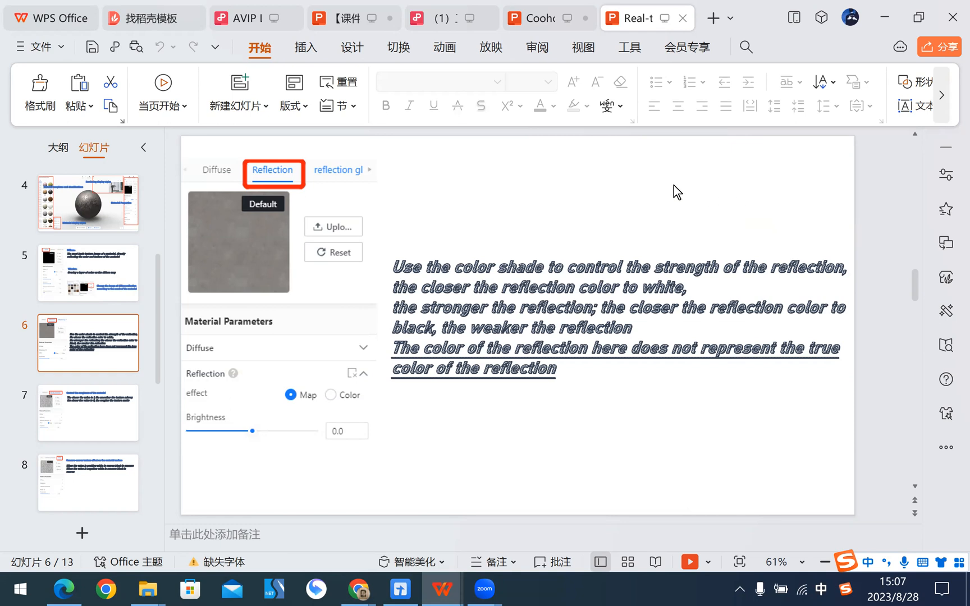
key("alt+Tab")
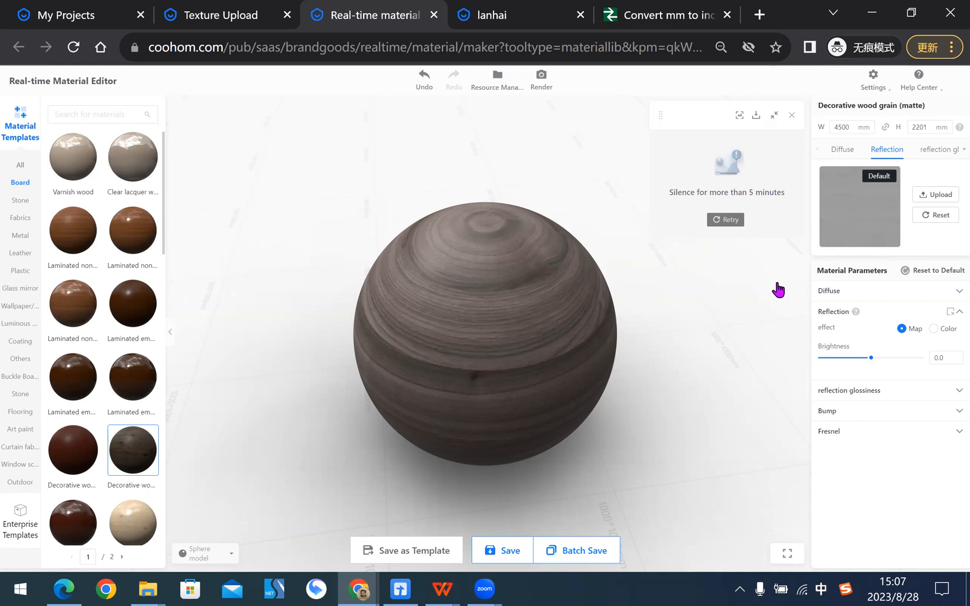
- Read the Reflection parameter help and set the reflection map's brightness to about 38.4
mouse_move(852, 312)
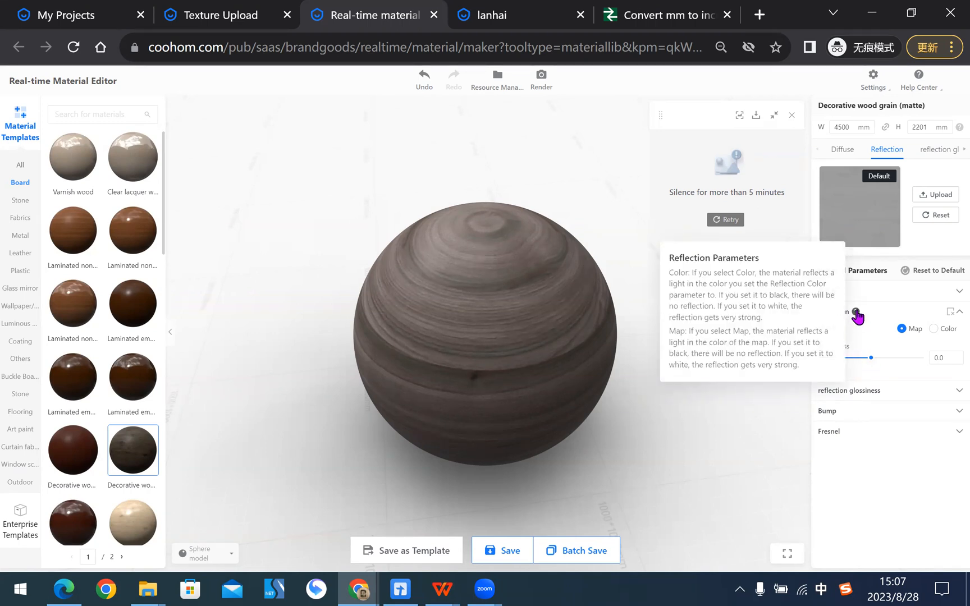
left_click_drag(868, 358, 906, 361)
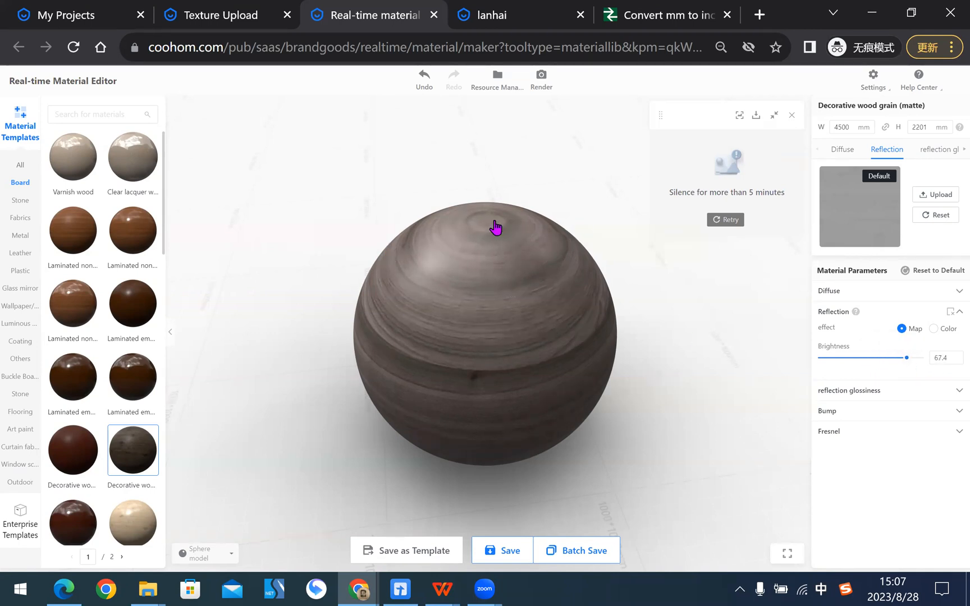
left_click(906, 358)
mouse_move(904, 363)
left_mouse_down()
mouse_move(836, 365)
mouse_move(906, 366)
mouse_move(889, 366)
left_mouse_up()
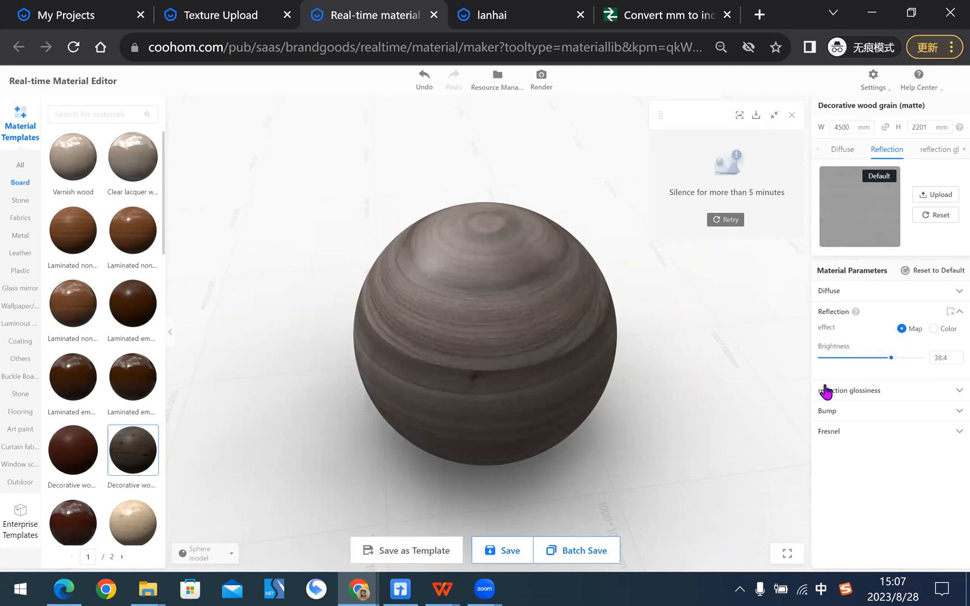
- Open the reflection glossiness parameters and review their explanation on slide 7 in WPS Office
left_click(868, 393)
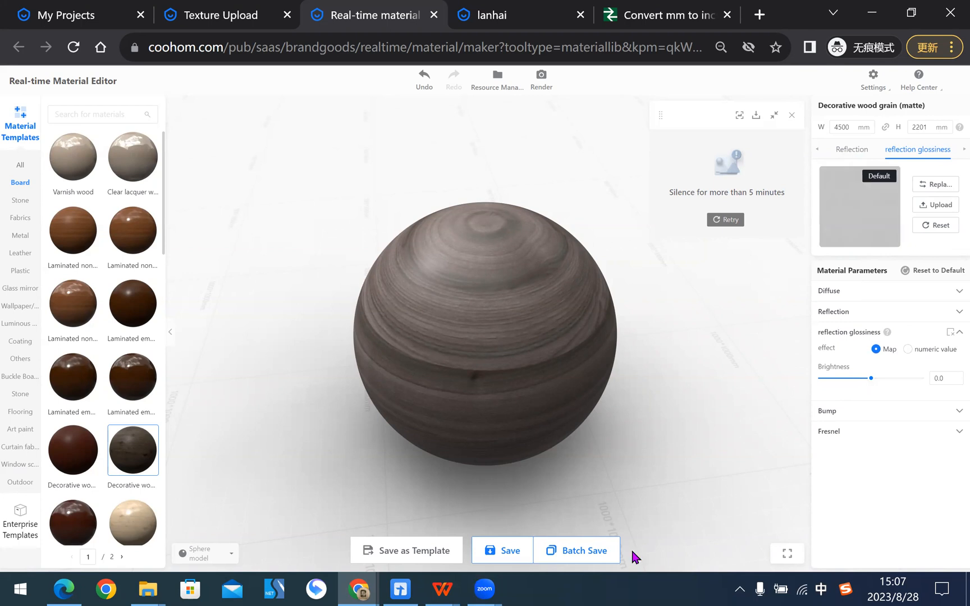
mouse_move(443, 589)
left_click(862, 516)
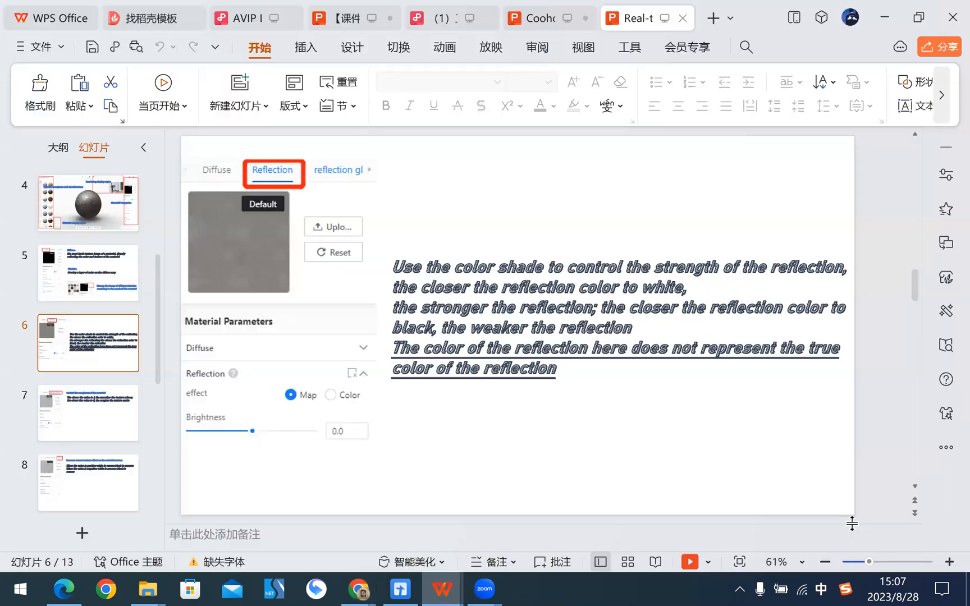
left_click(90, 413)
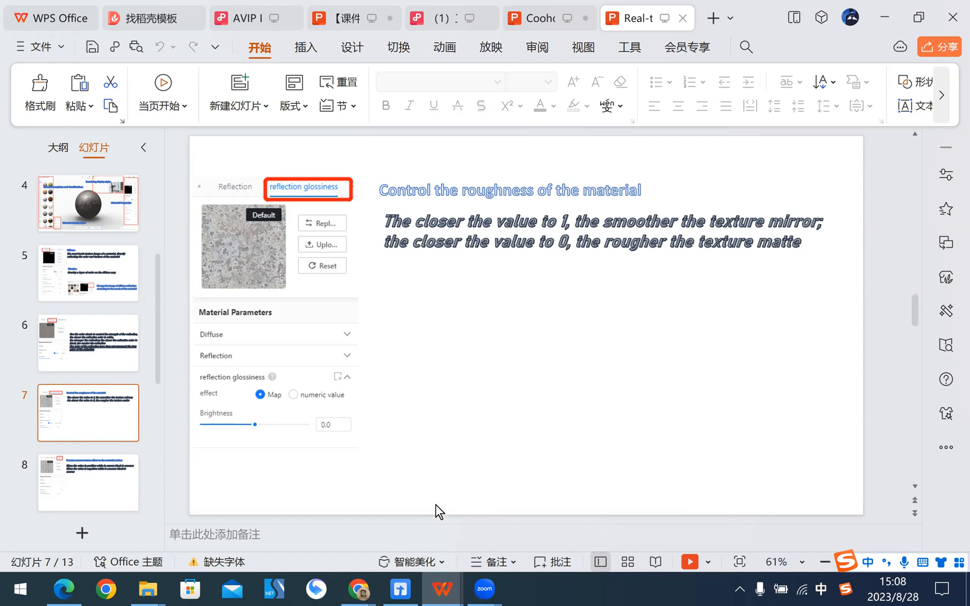
- Return to the material editor in Chrome and lower the reflection glossiness map's brightness to about -41.2
mouse_move(358, 589)
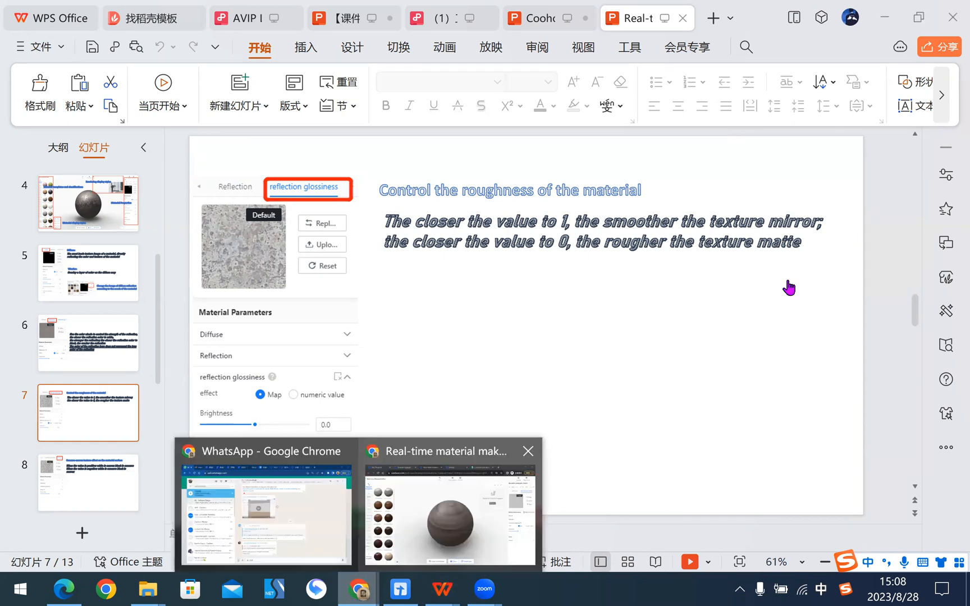
left_click(449, 438)
mouse_move(872, 385)
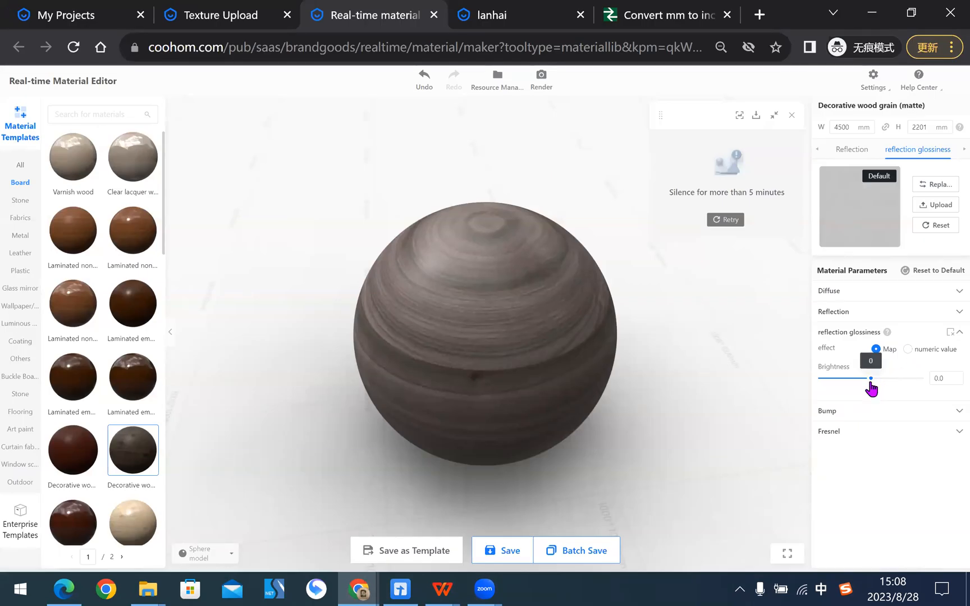
left_click_drag(871, 387, 850, 386)
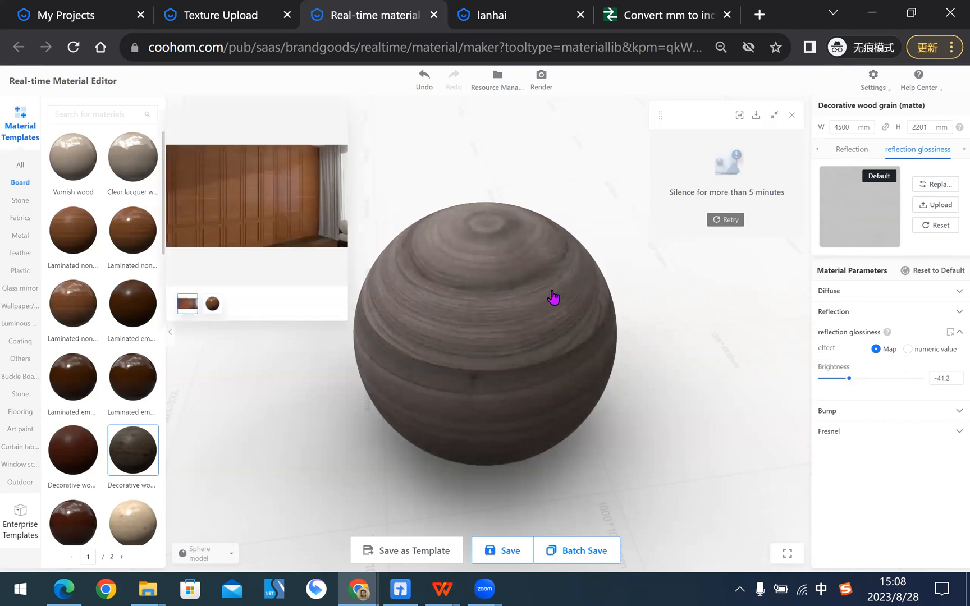
- Load the Iron template from the full material template list and inspect its surface close up on the sphere
left_click(24, 166)
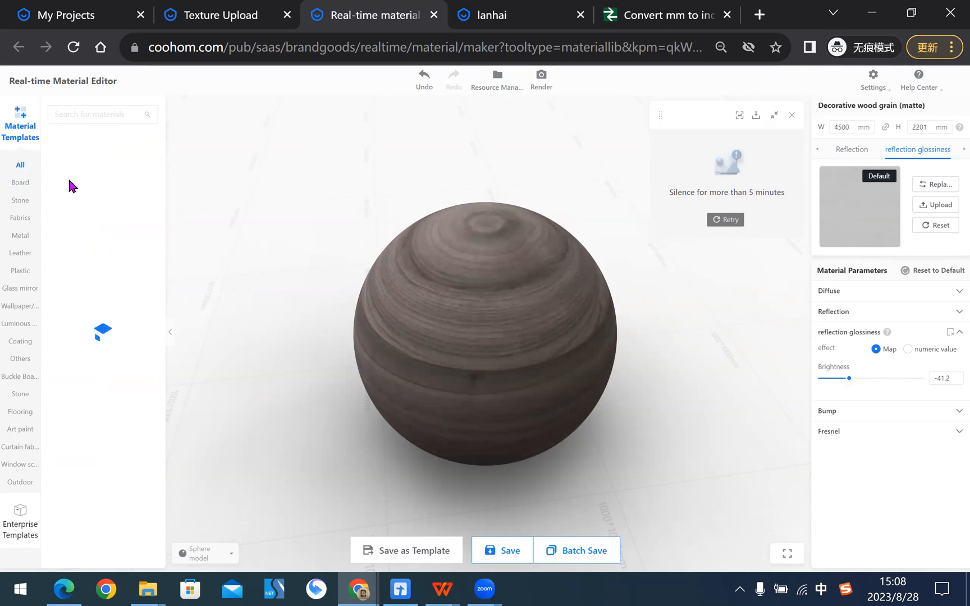
left_click(126, 232)
left_click(578, 319)
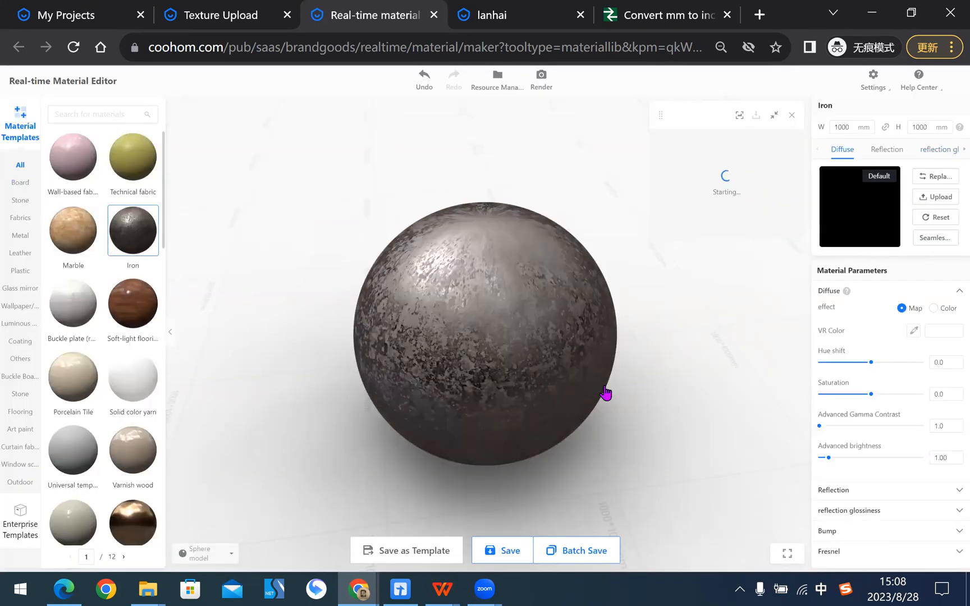
scroll(495, 403, "up", 5)
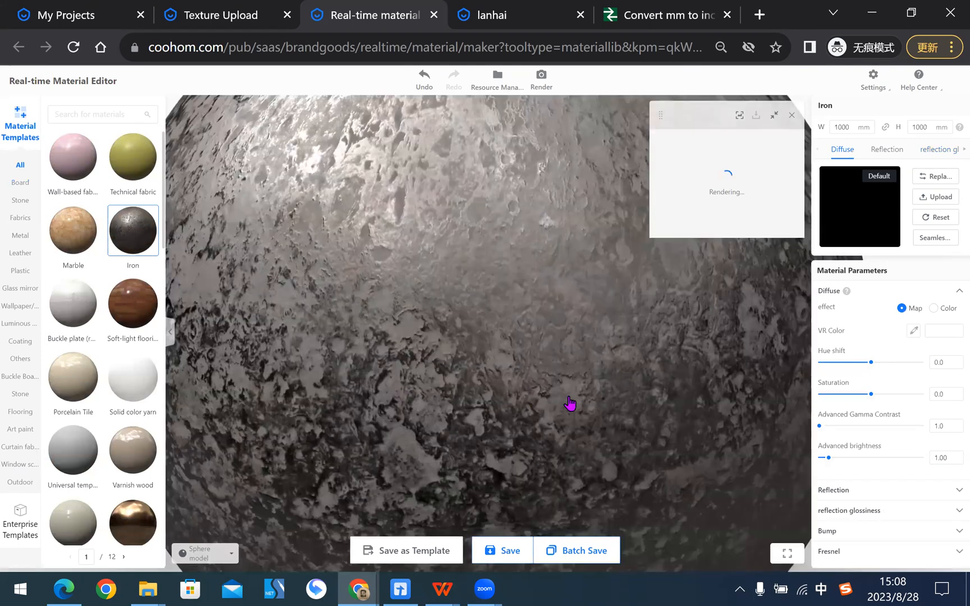
scroll(514, 380, "down", 5)
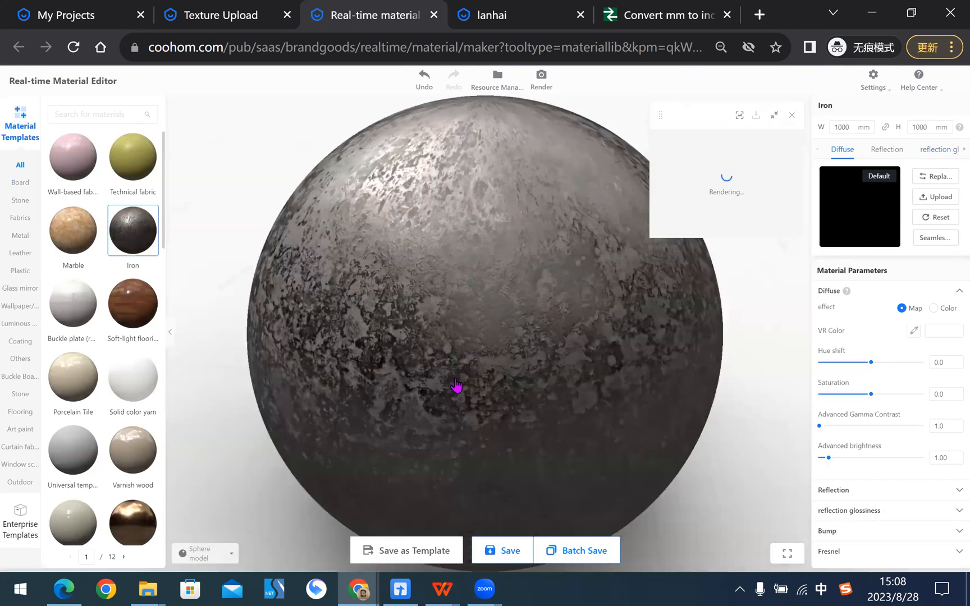
- Set the Iron material's reflection glossiness map brightness to about 21.1
left_click(859, 511)
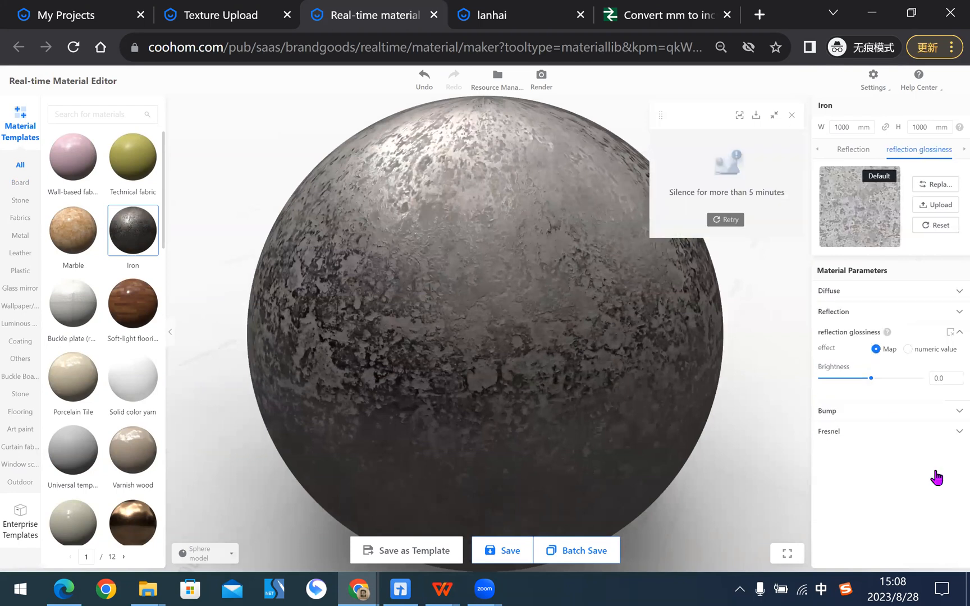
mouse_move(872, 380)
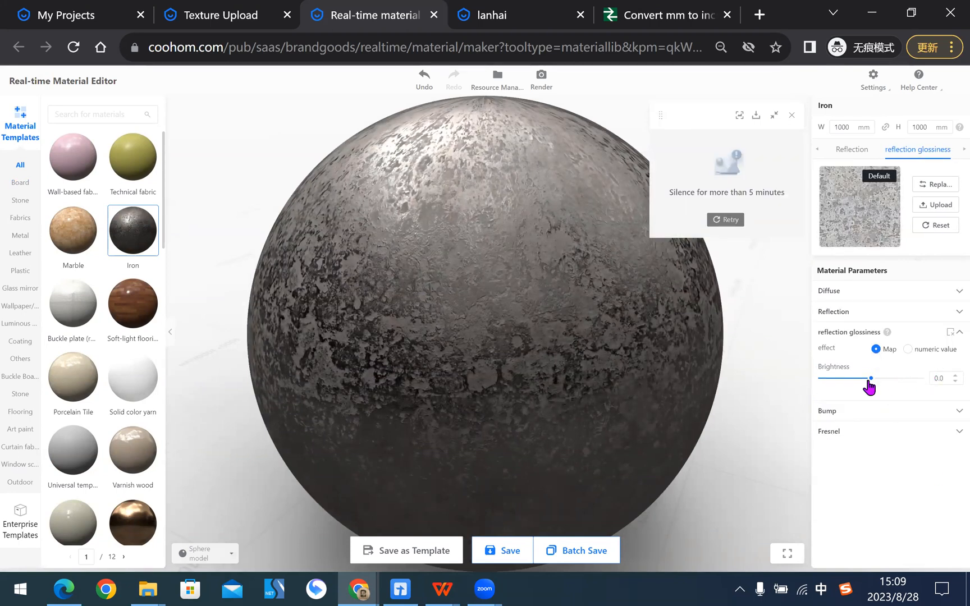
mouse_move(870, 381)
left_mouse_down()
mouse_move(913, 386)
mouse_move(851, 386)
mouse_move(905, 386)
mouse_move(882, 388)
left_mouse_up()
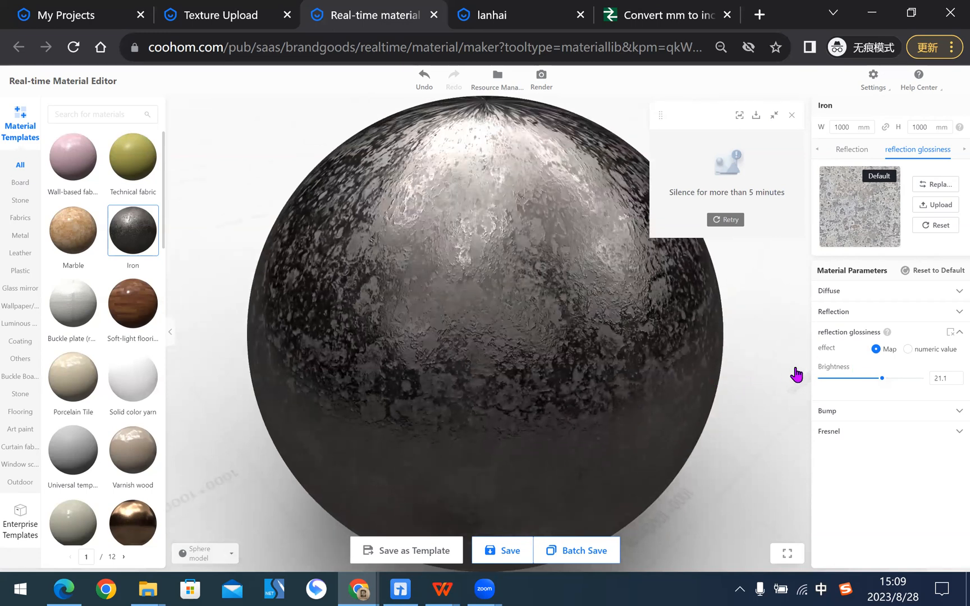
- Open the Bump parameters, review the Bump explanation on slide 8 in WPS Office, and return to the material editor
left_click(877, 411)
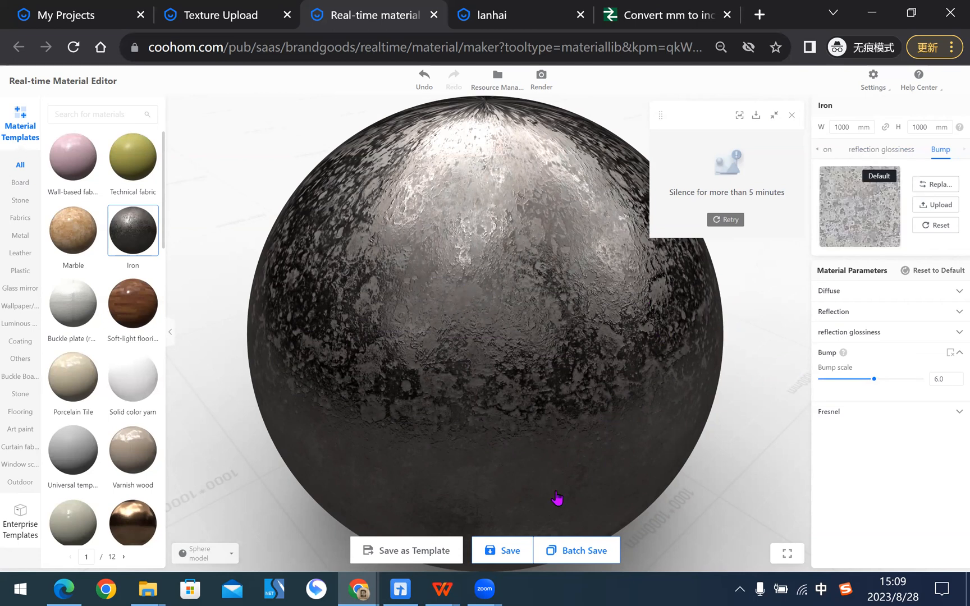
left_click(451, 584)
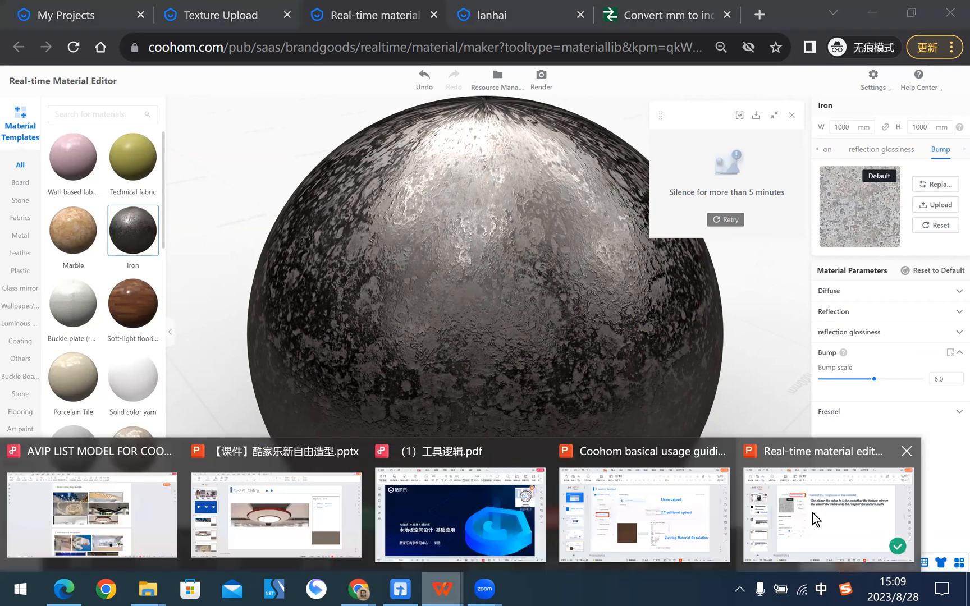
left_click(813, 513)
left_click(70, 475)
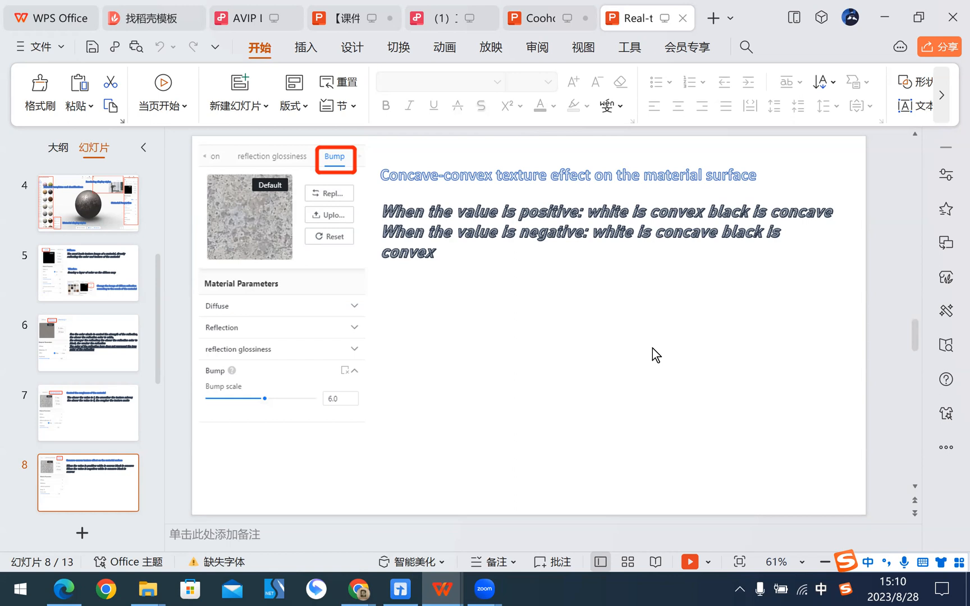
key("alt+Tab")
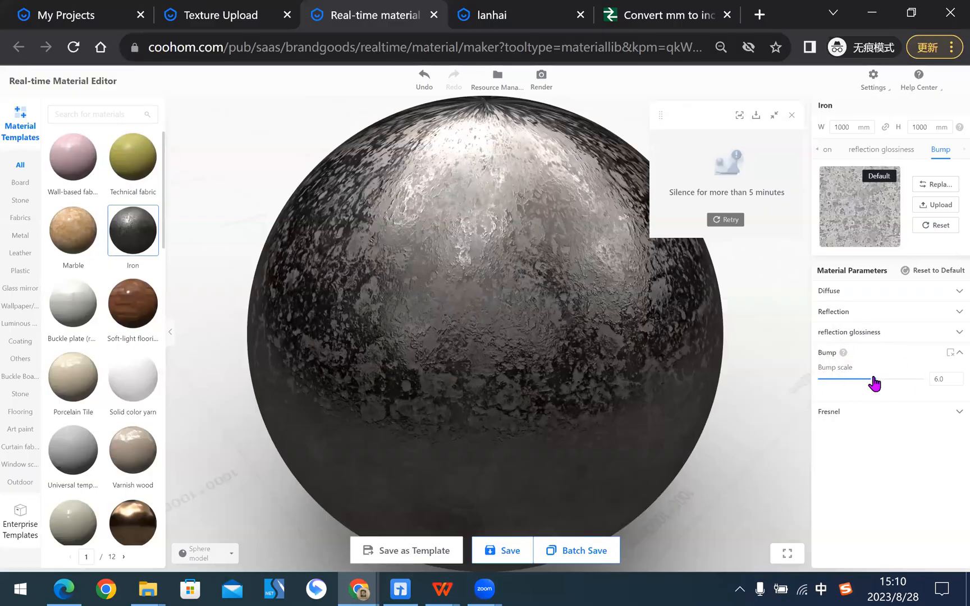
mouse_move(874, 384)
key("alt+Tab")
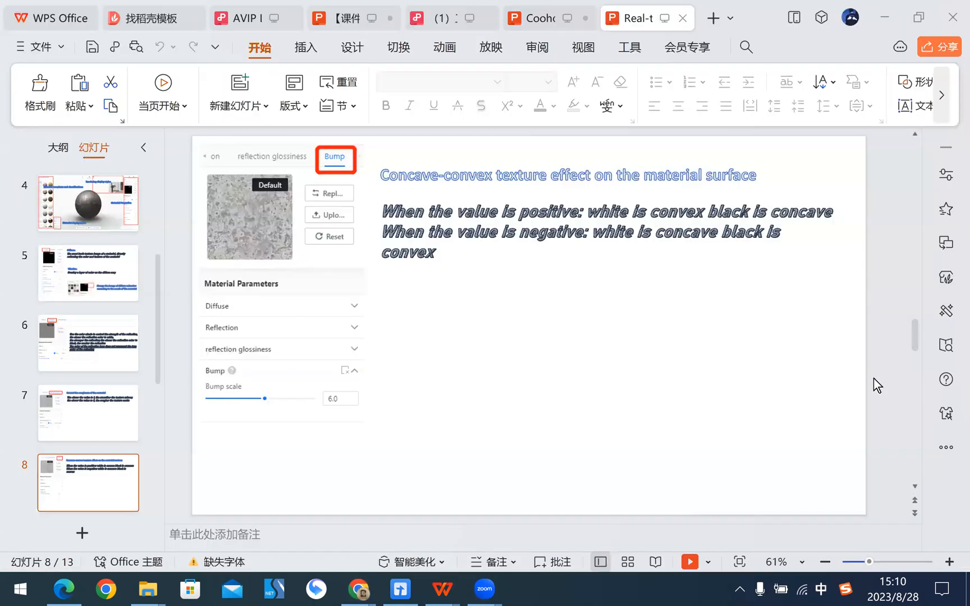
key("alt+Tab")
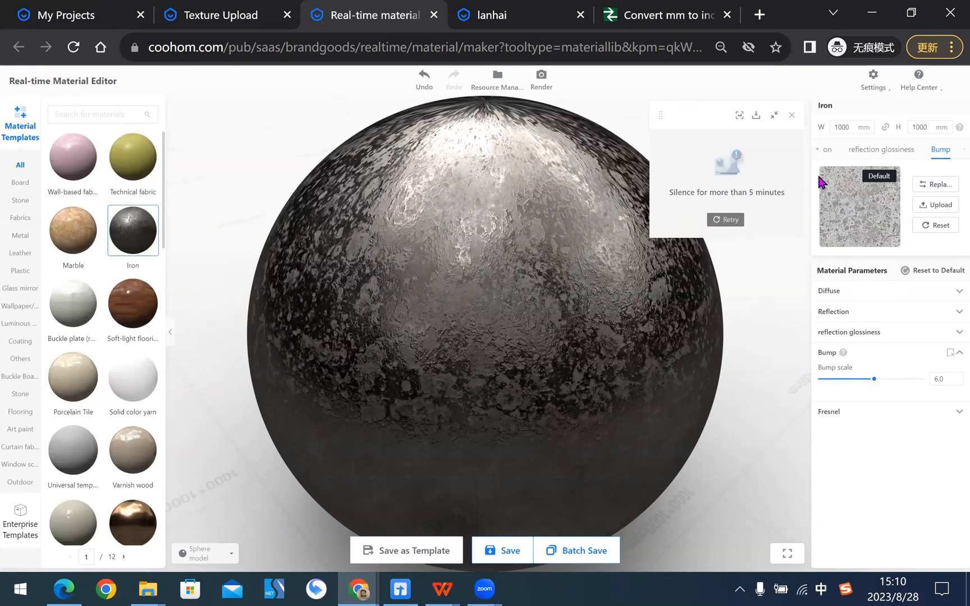
- Increase the Iron material's Bump scale to about 68.5 and inspect the surface relief from different angles
left_click_drag(663, 326, 612, 339)
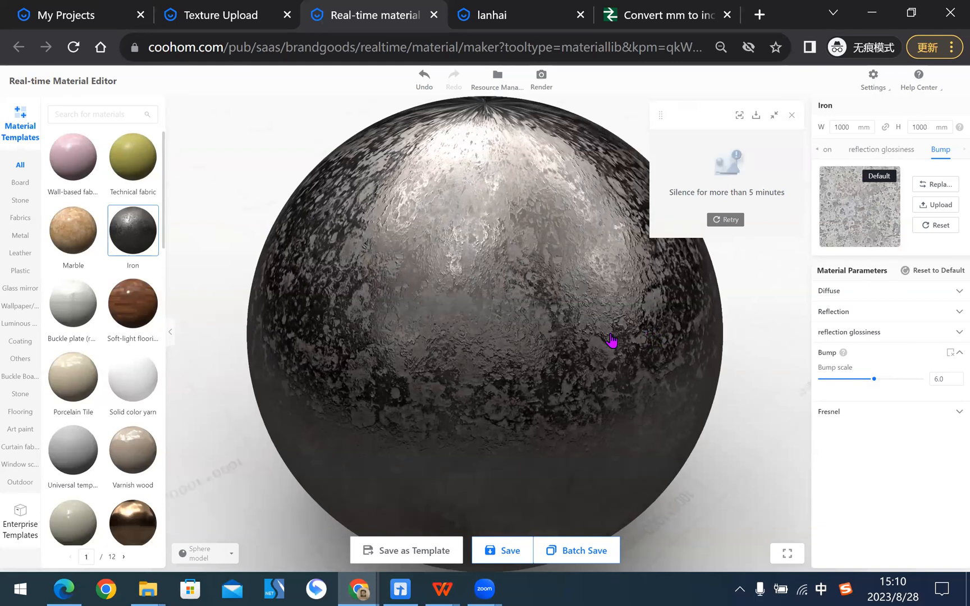
left_click_drag(700, 390, 560, 250)
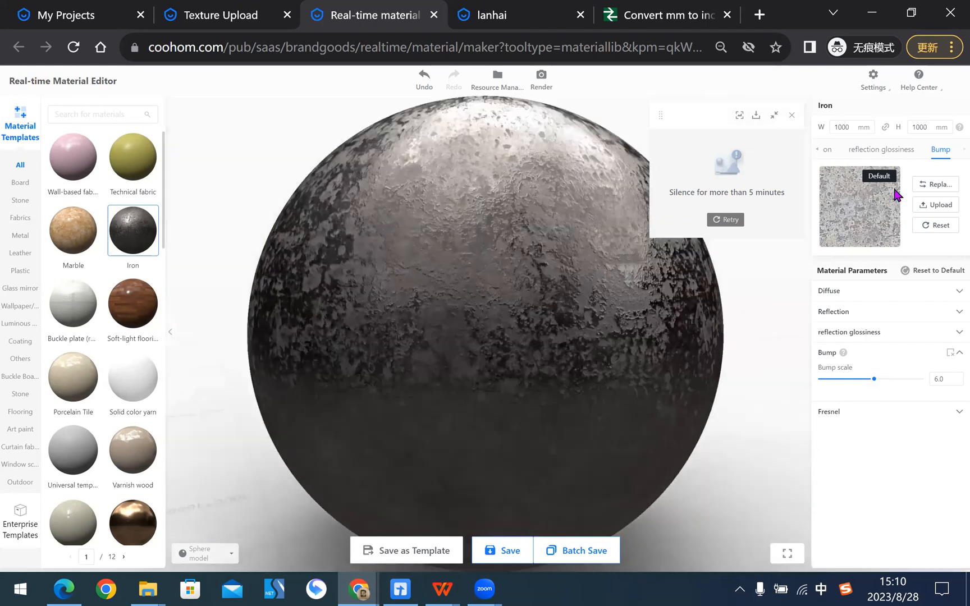
left_click_drag(532, 289, 647, 333)
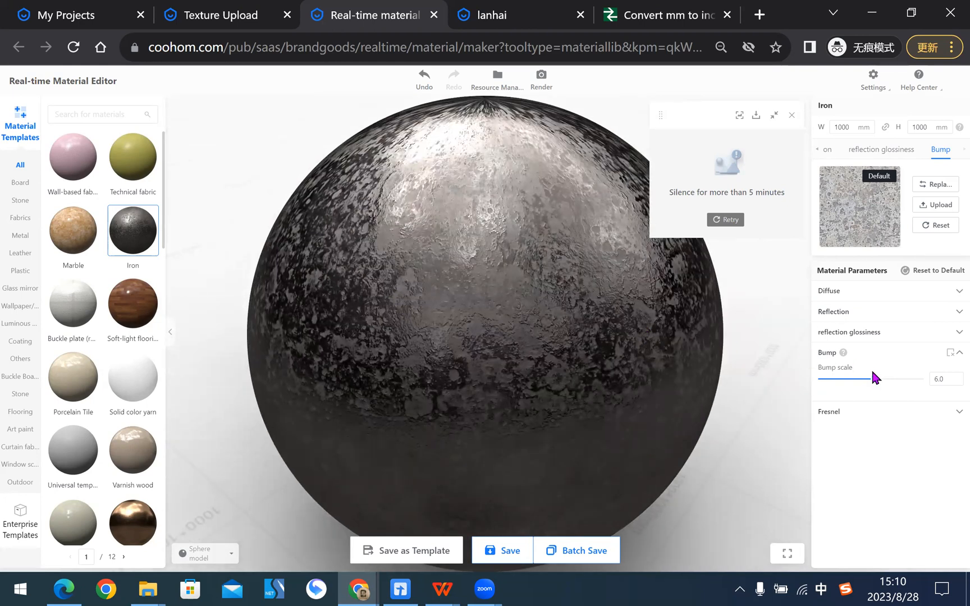
left_click_drag(874, 385, 905, 386)
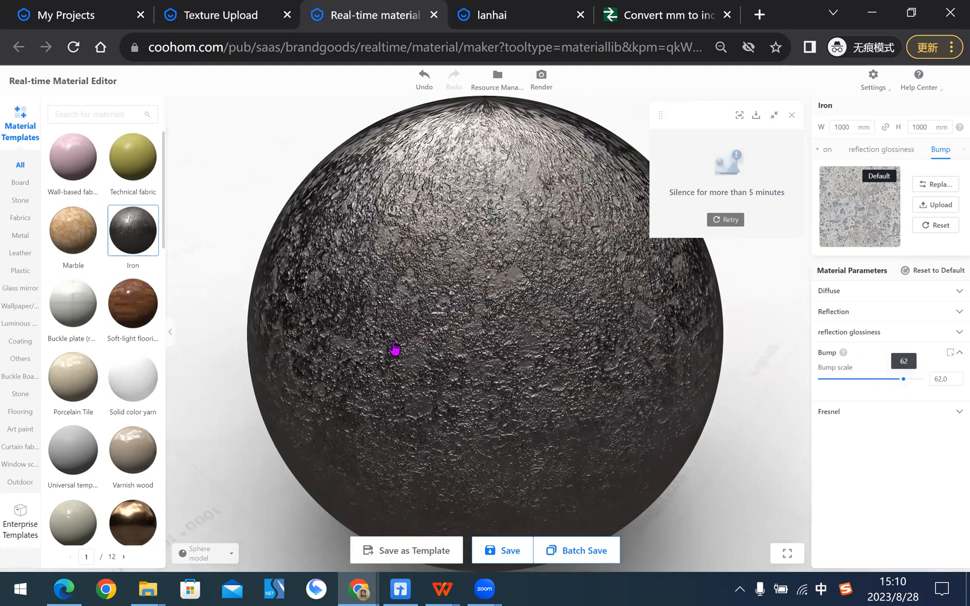
left_click_drag(339, 337, 607, 295)
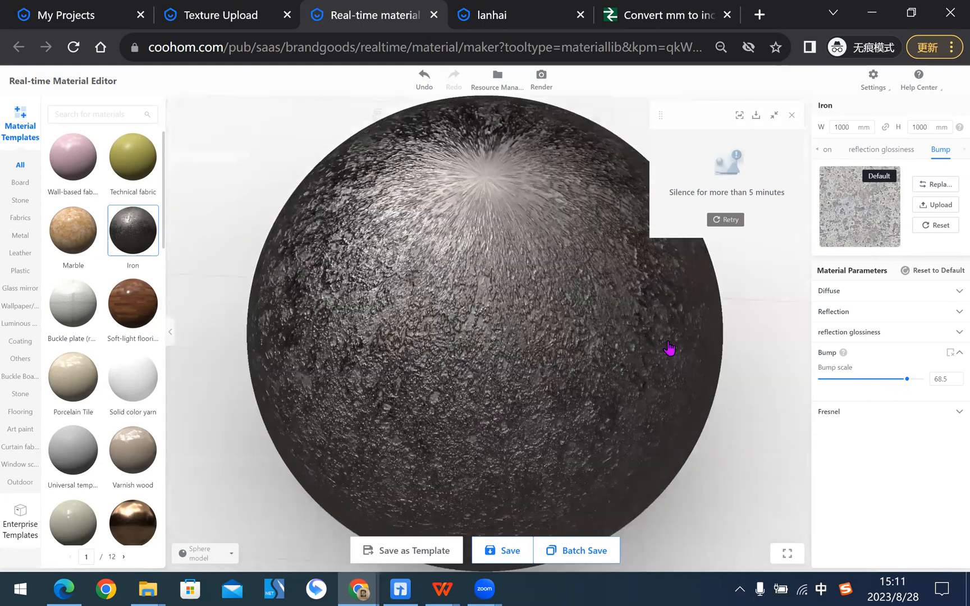
- Lower the Iron material's Bump scale to about -56.3
left_click_drag(909, 380, 905, 380)
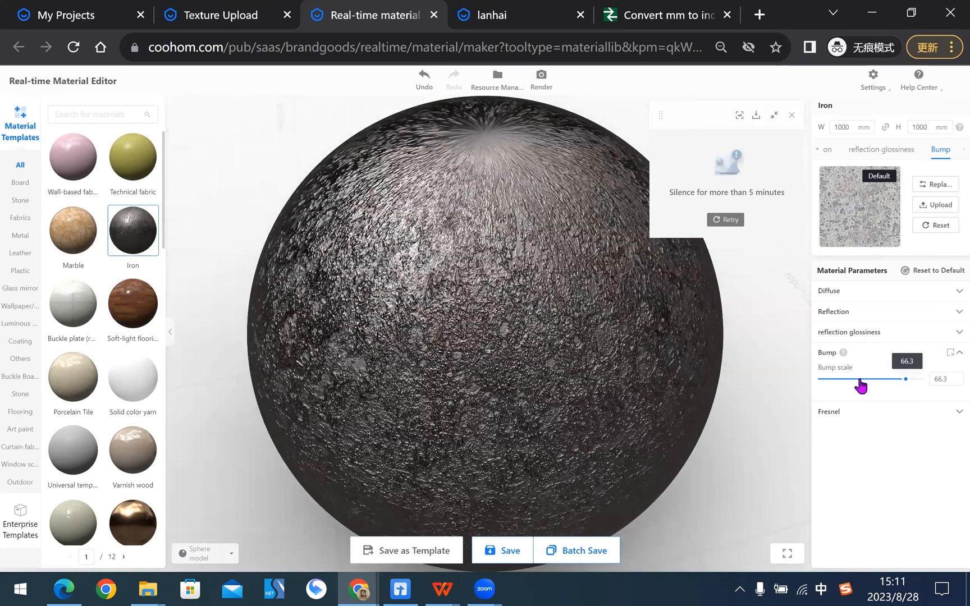
left_click(841, 381)
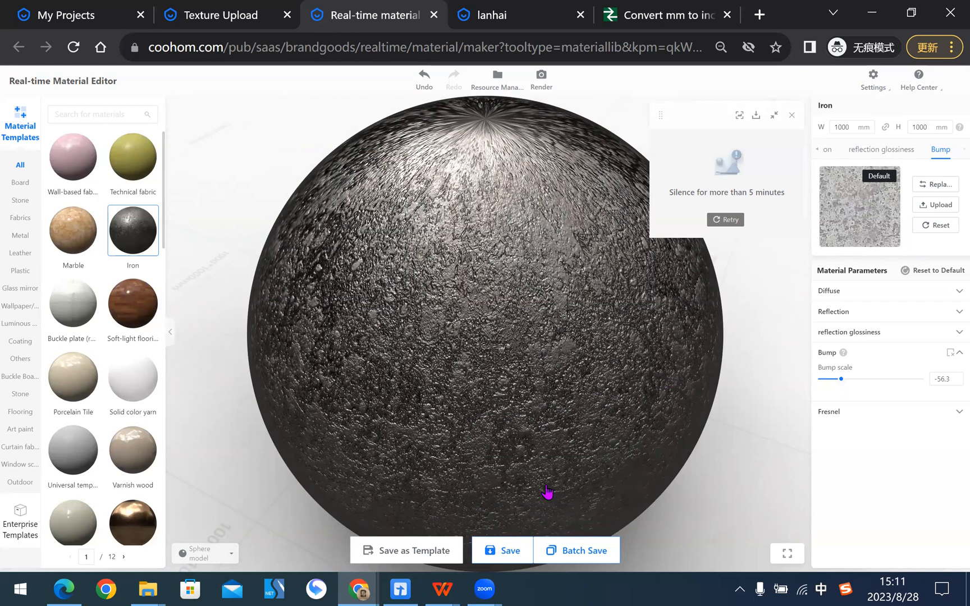
- Review the Fresnel explanation on slide 9 in WPS Office, and turn off Fresnel for the Iron material in the Coohom material editor
left_click(443, 590)
left_click(835, 506)
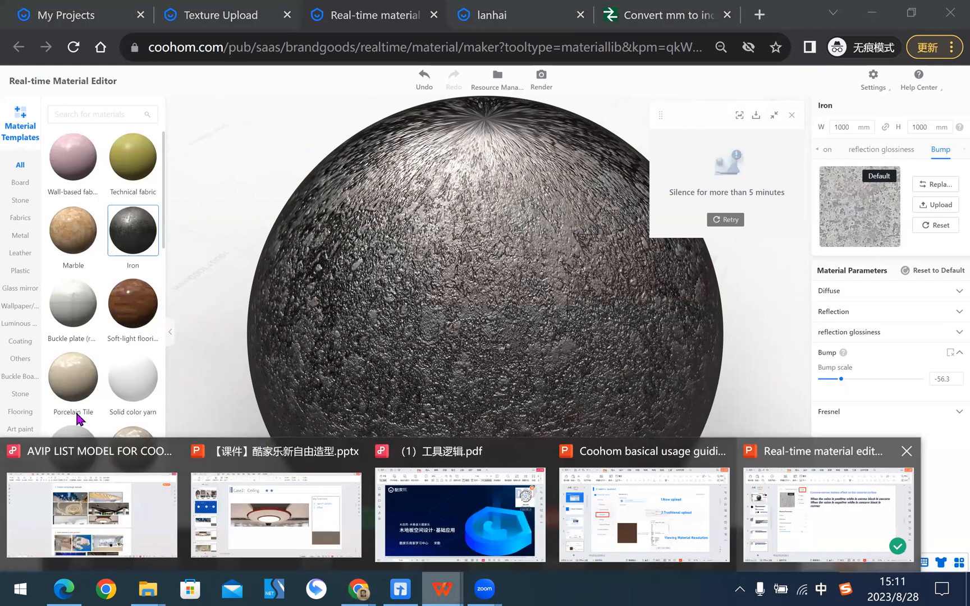
scroll(89, 407, "down", 2)
left_click(89, 409)
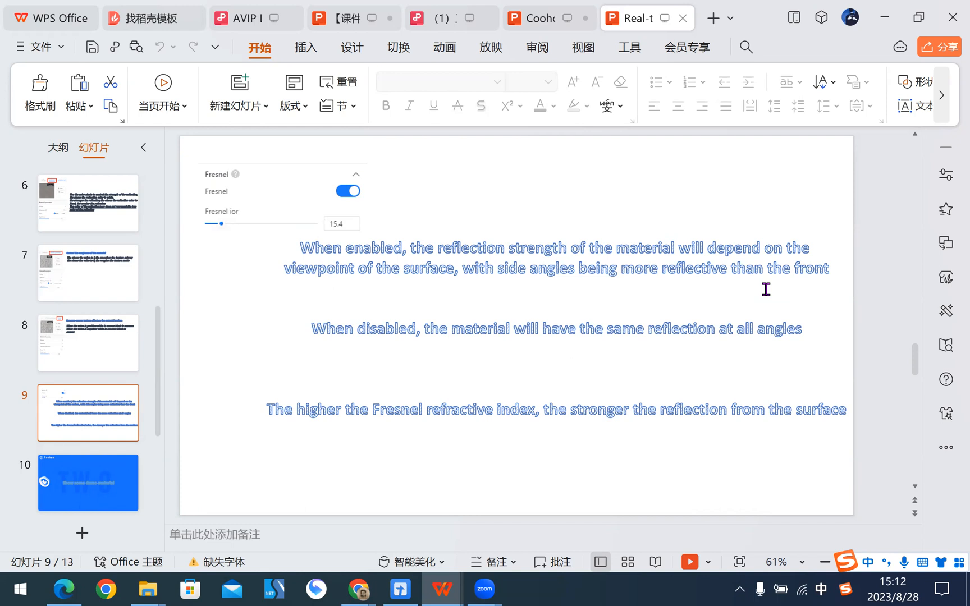
key("alt+Tab")
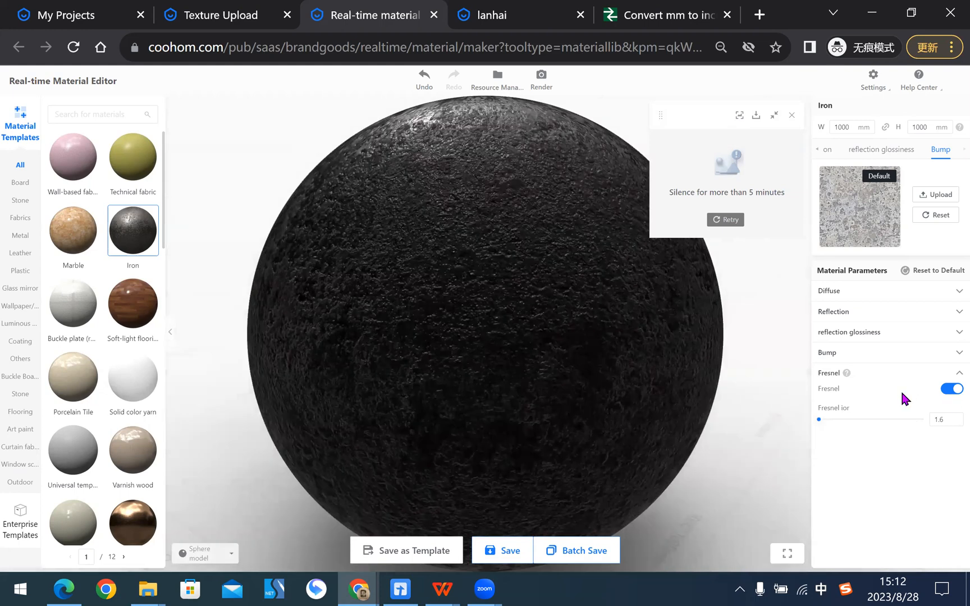
left_click(951, 393)
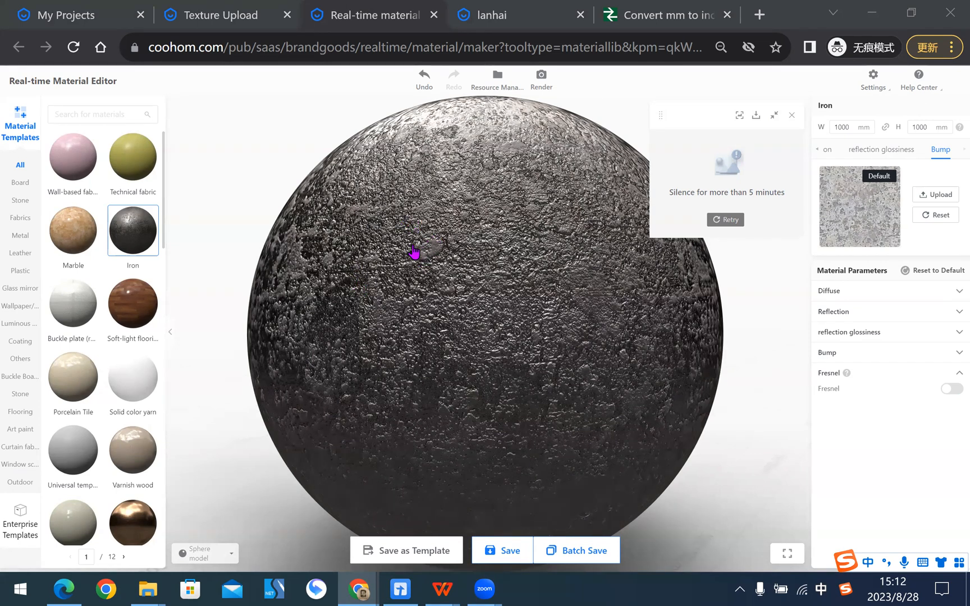
- Examine the size fields and Render Category options for saving the Iron material, and close the save dialog without saving
left_click(504, 554)
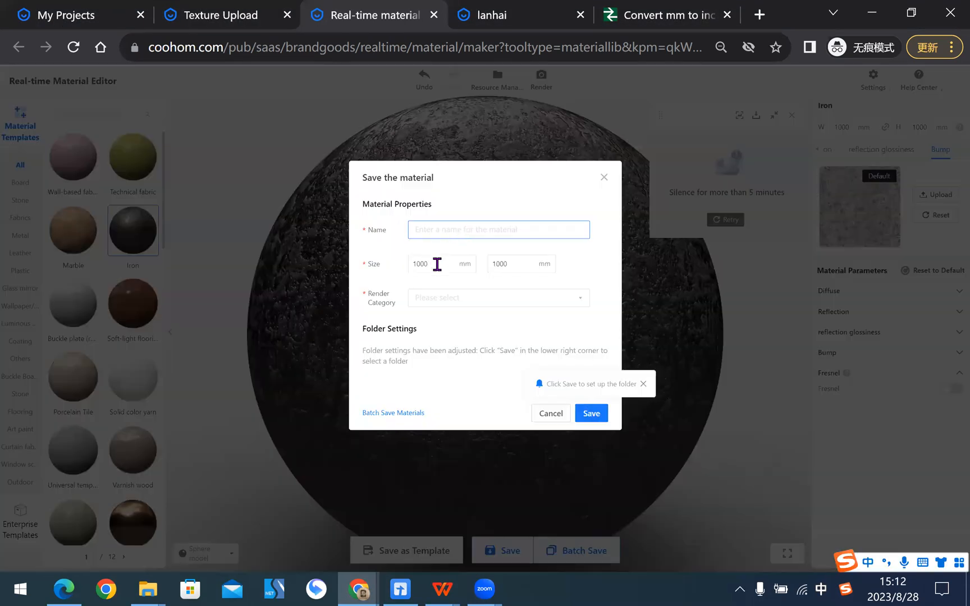
left_click(435, 263)
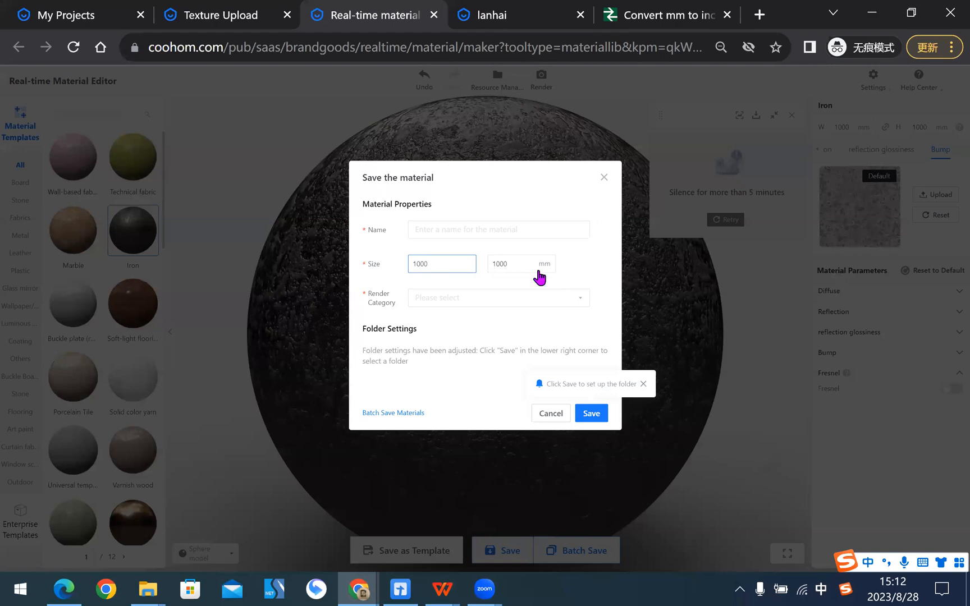
left_click(526, 265)
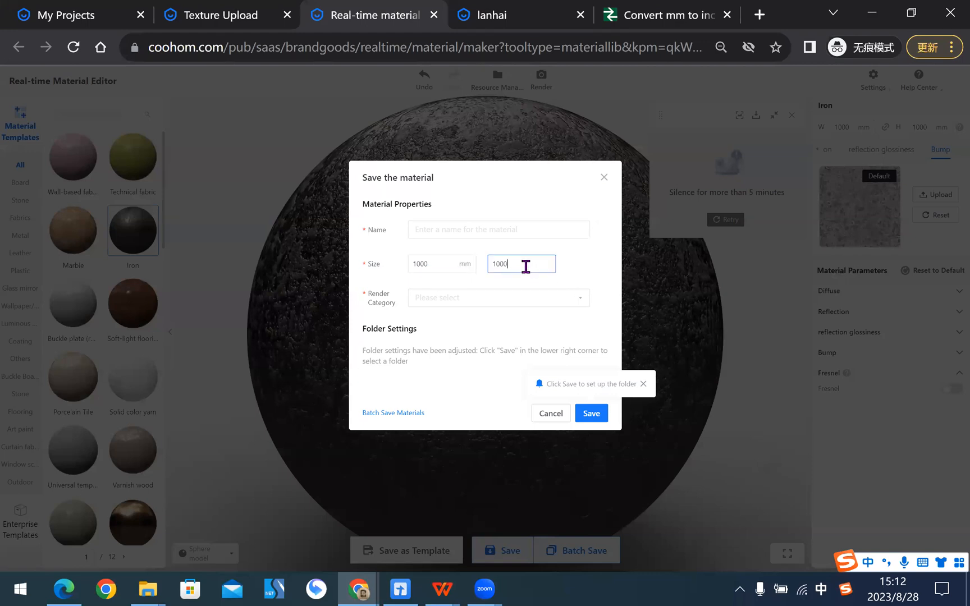
left_click(422, 302)
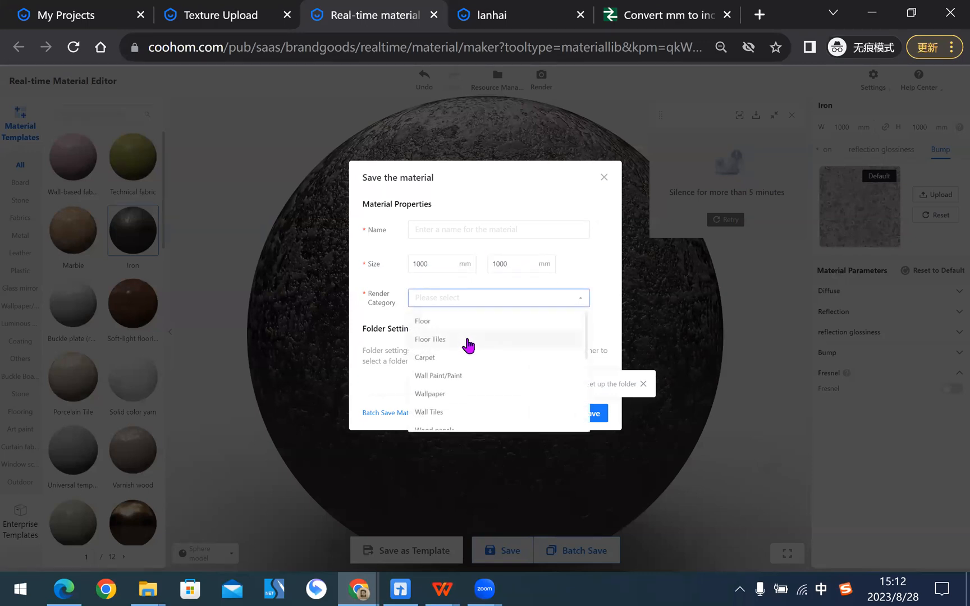
scroll(497, 367, "down", 5)
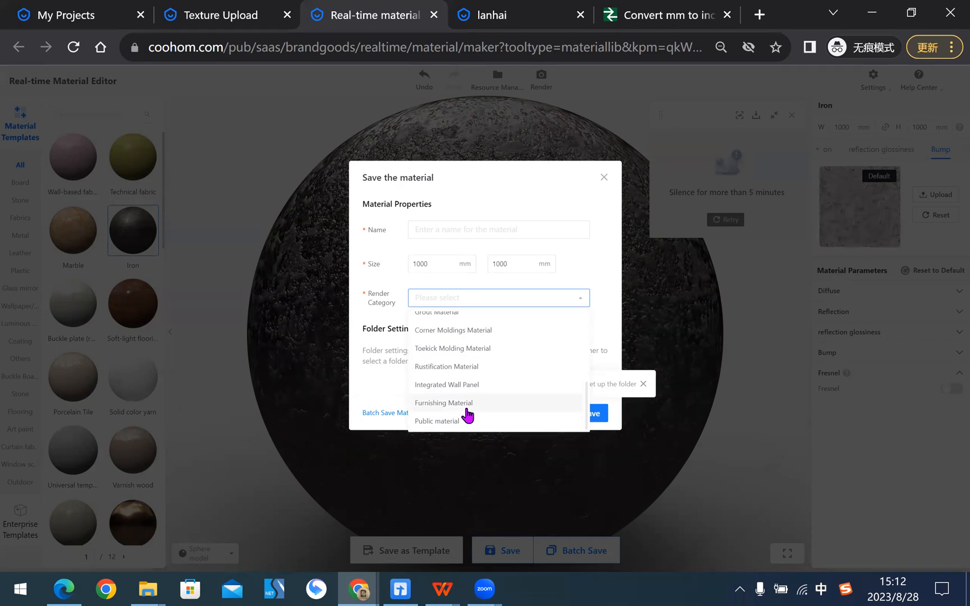
scroll(496, 394, "up", 5)
left_click(591, 282)
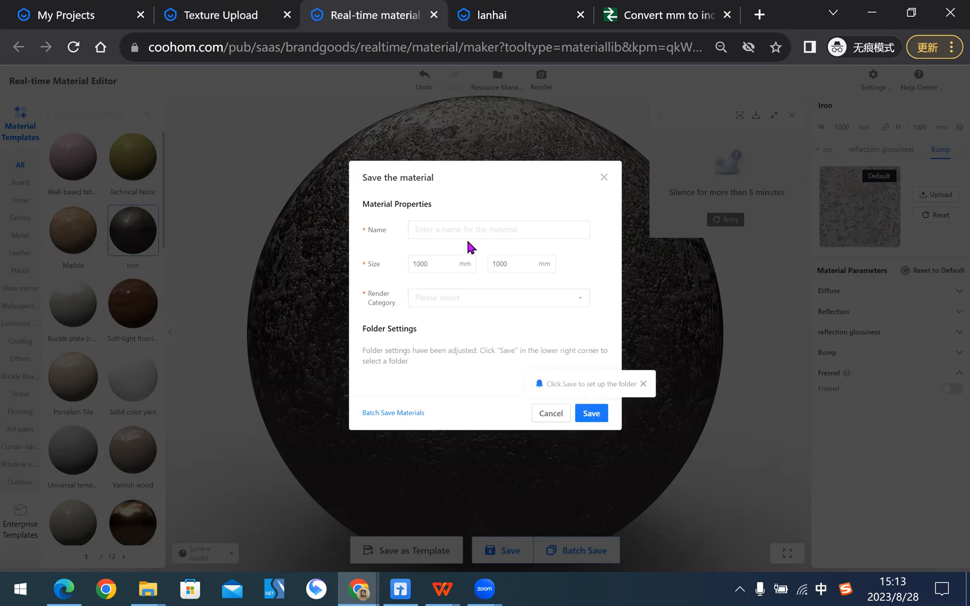
left_click(603, 177)
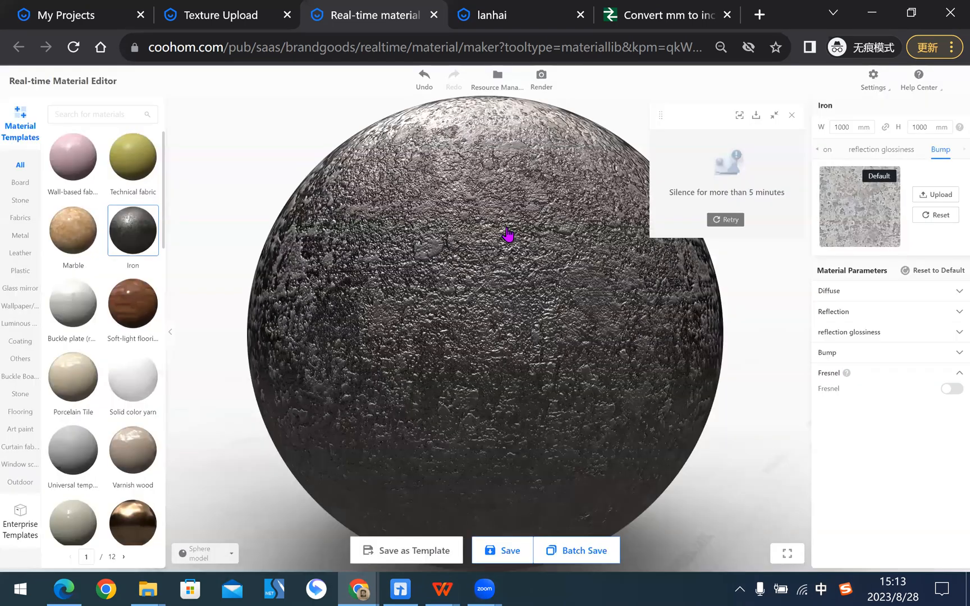